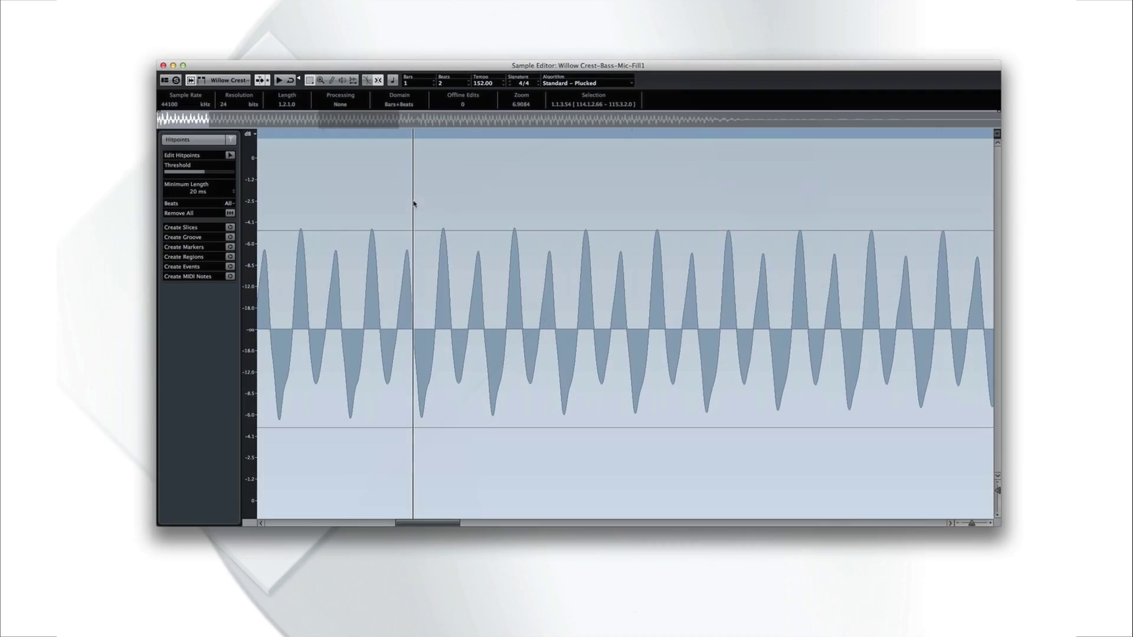
Zoom the bass waveform in and out, then drag EQ band 2 to 325.4 Hz at +5.0 dB.
{"action": "key", "text": "h"}
{"action": "key", "text": "h"}
{"action": "key", "text": "h"}
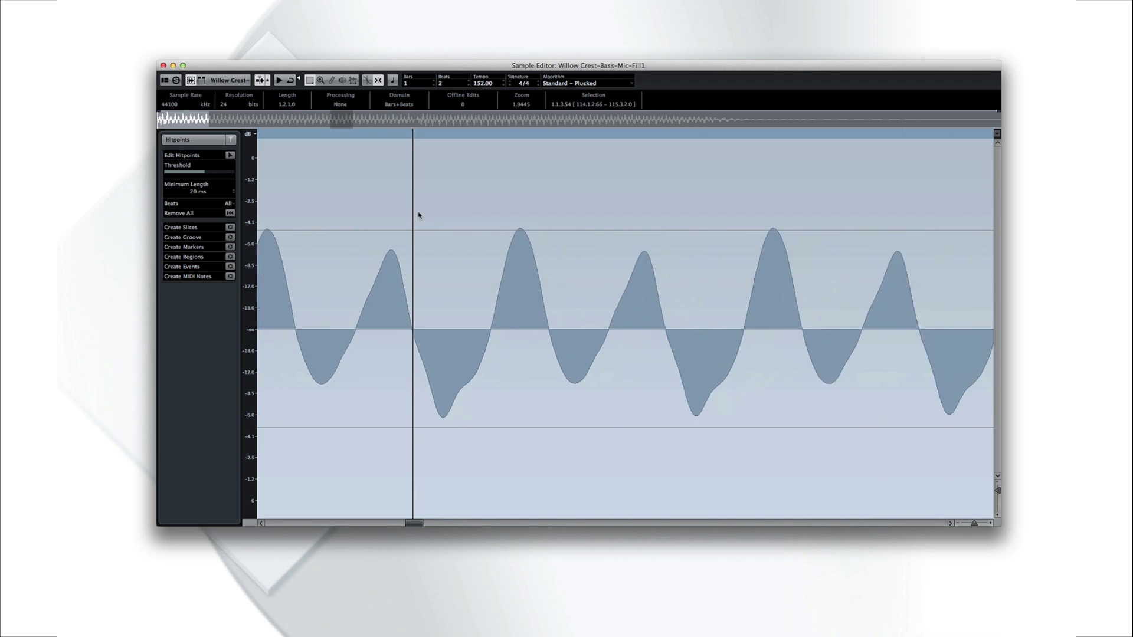
{"action": "key", "text": "g"}
{"action": "key", "text": "g"}
{"action": "key", "text": "g"}
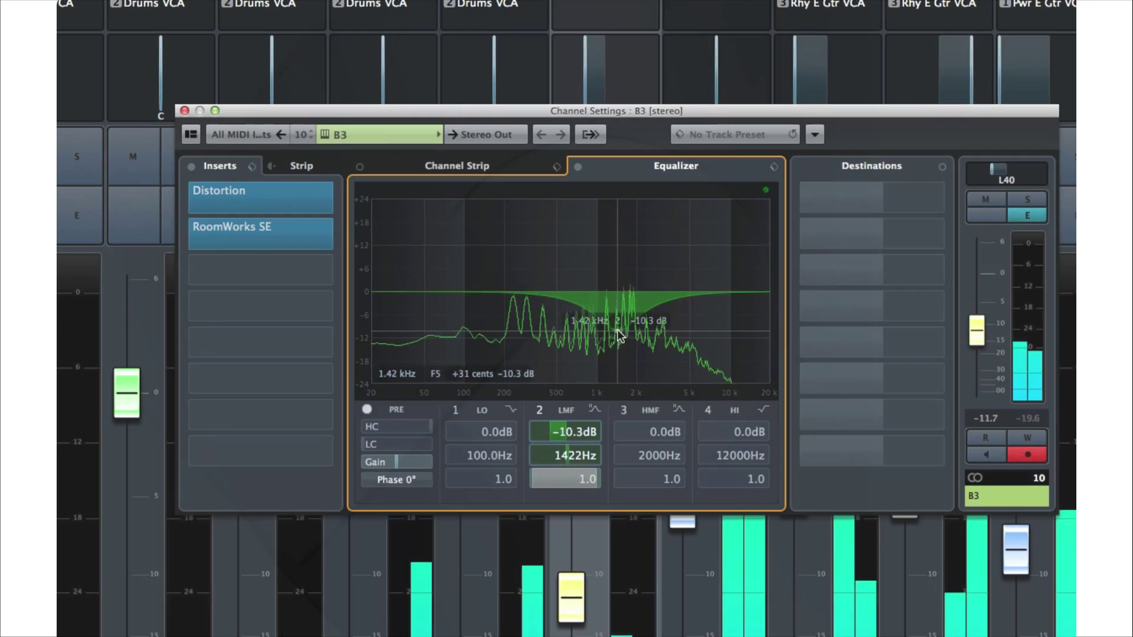
{"action": "left_click_drag", "start_coordinate": [617, 331], "coordinate": [626, 256]}
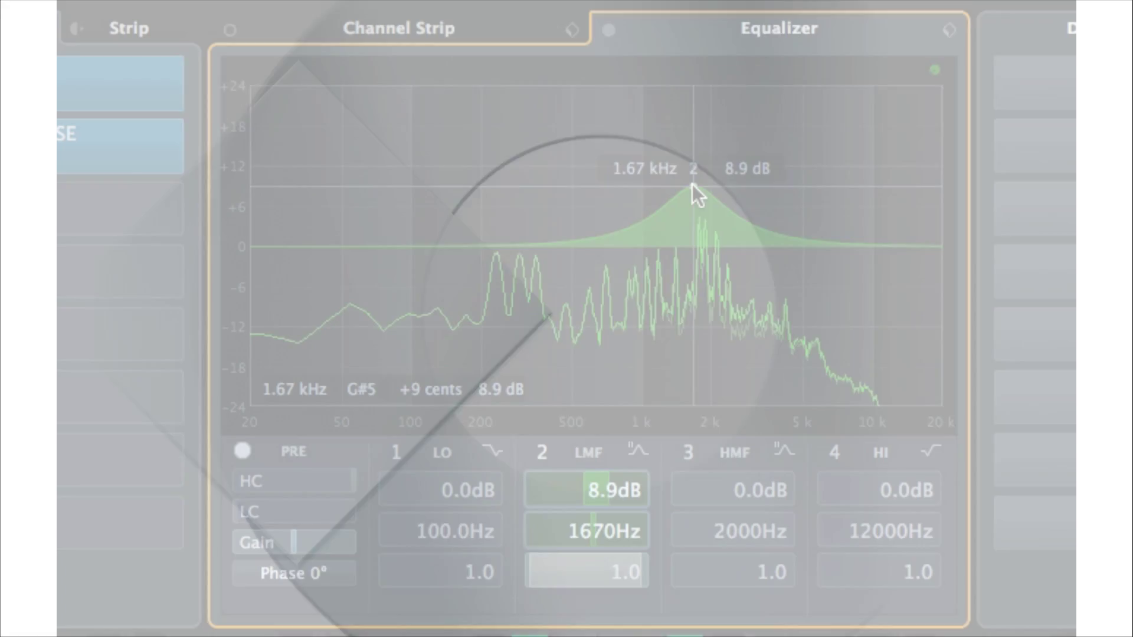
{"action": "left_click_drag", "start_coordinate": [692, 184], "coordinate": [458, 209]}
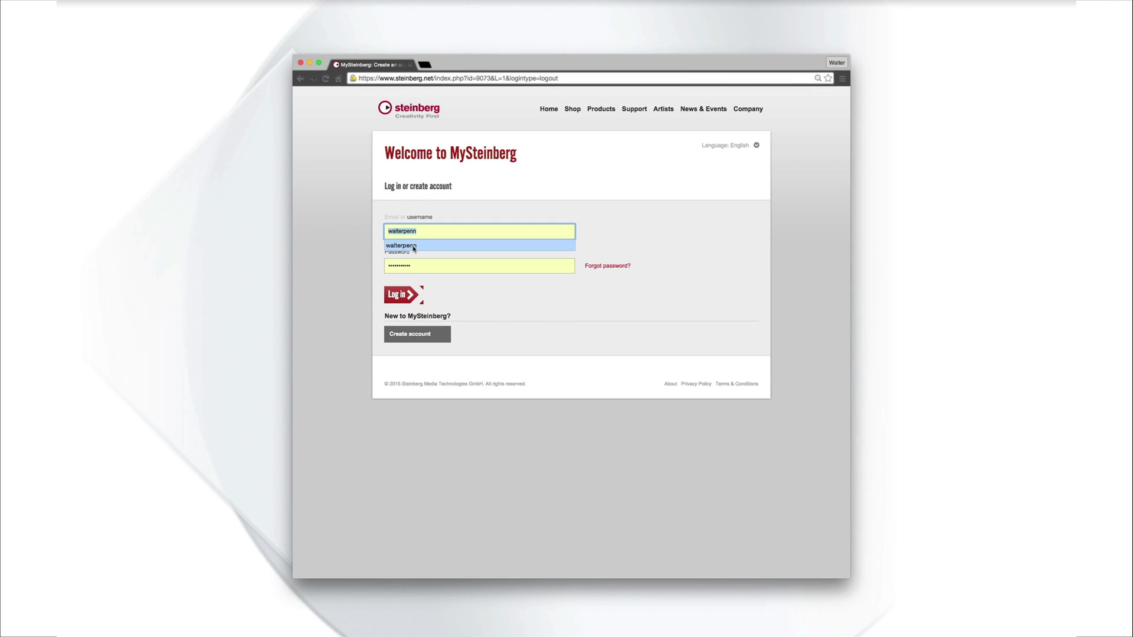
Log in, register the Cubase LE 7 download access code, and download the Mac OS installer.
{"action": "left_click", "coordinate": [405, 297]}
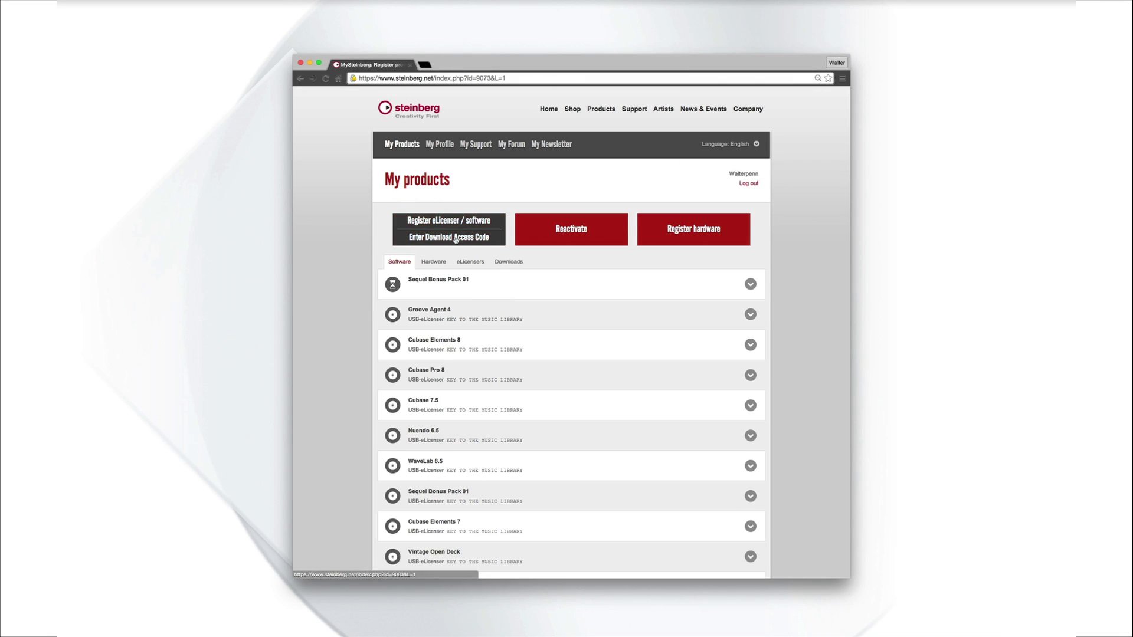
{"action": "left_click", "coordinate": [455, 239]}
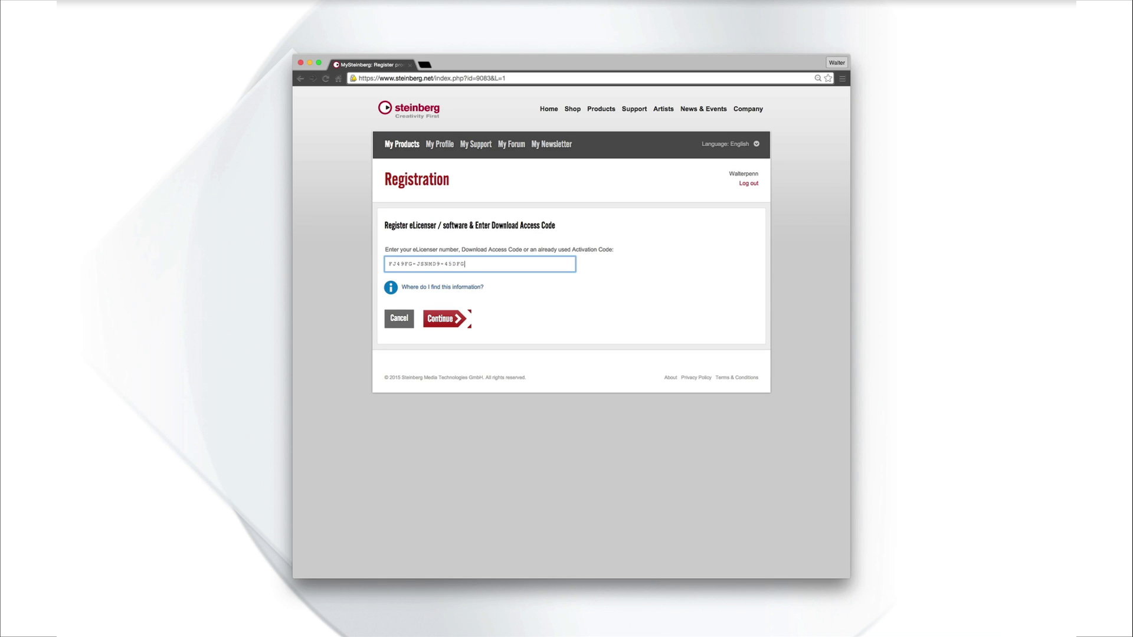
{"action": "left_click", "coordinate": [447, 322]}
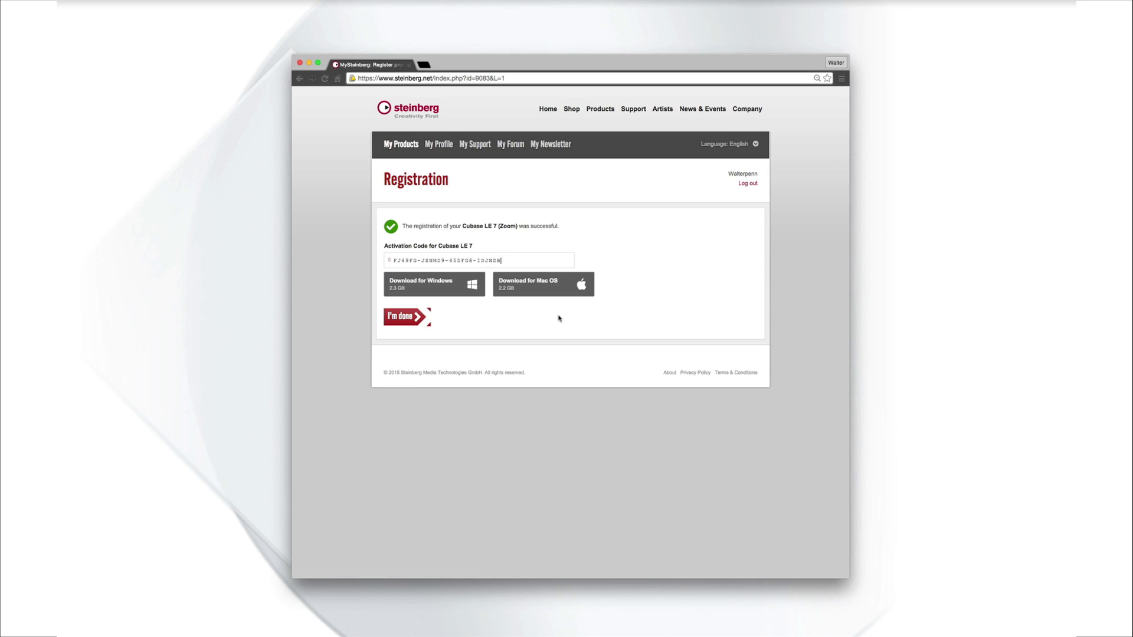
{"action": "left_click", "coordinate": [546, 287]}
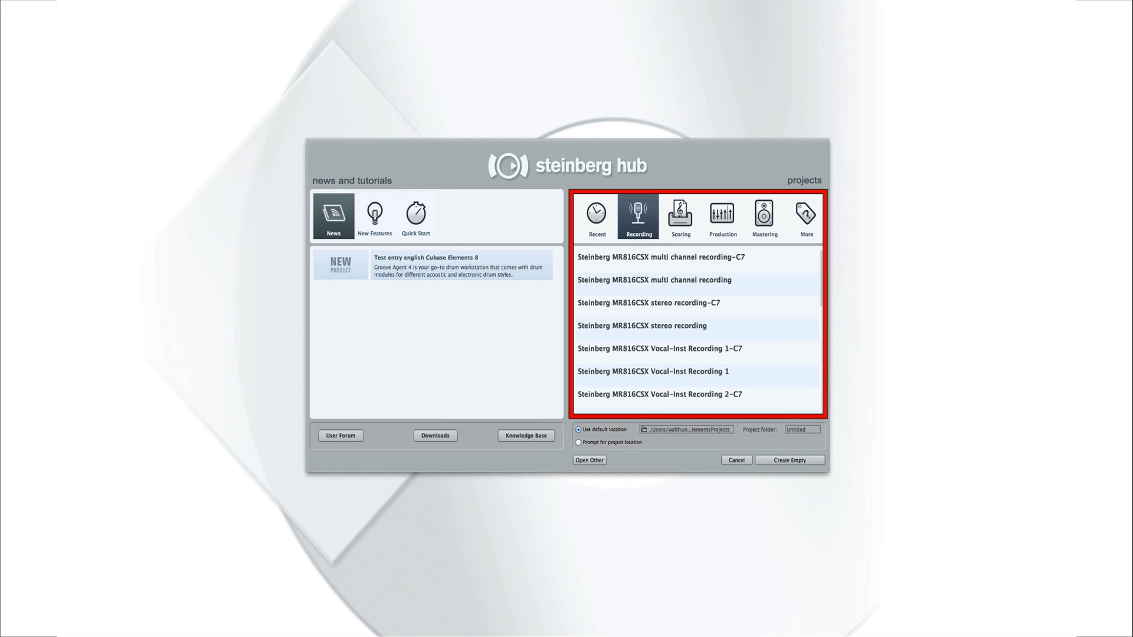
Select the Acoustic Guitar + Vocal template, try Clean E-Guitar + Vocal, and view Scoring and Production templates.
{"action": "left_click_drag", "start_coordinate": [820, 260], "coordinate": [825, 389]}
{"action": "left_click", "coordinate": [707, 318]}
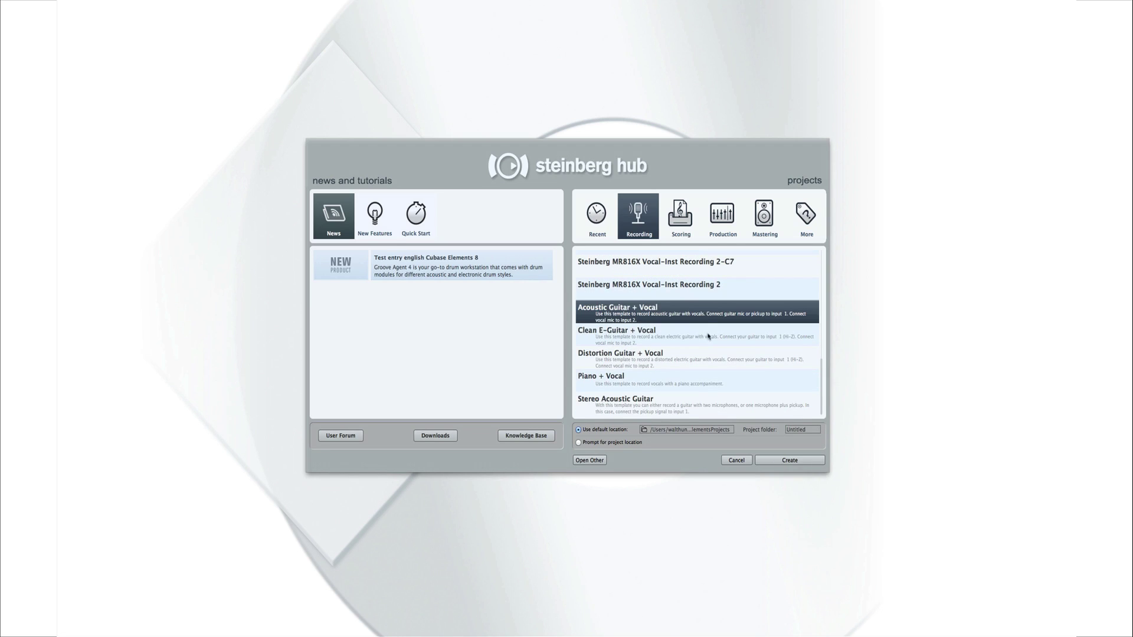
{"action": "left_click", "coordinate": [710, 340]}
{"action": "left_click", "coordinate": [686, 229]}
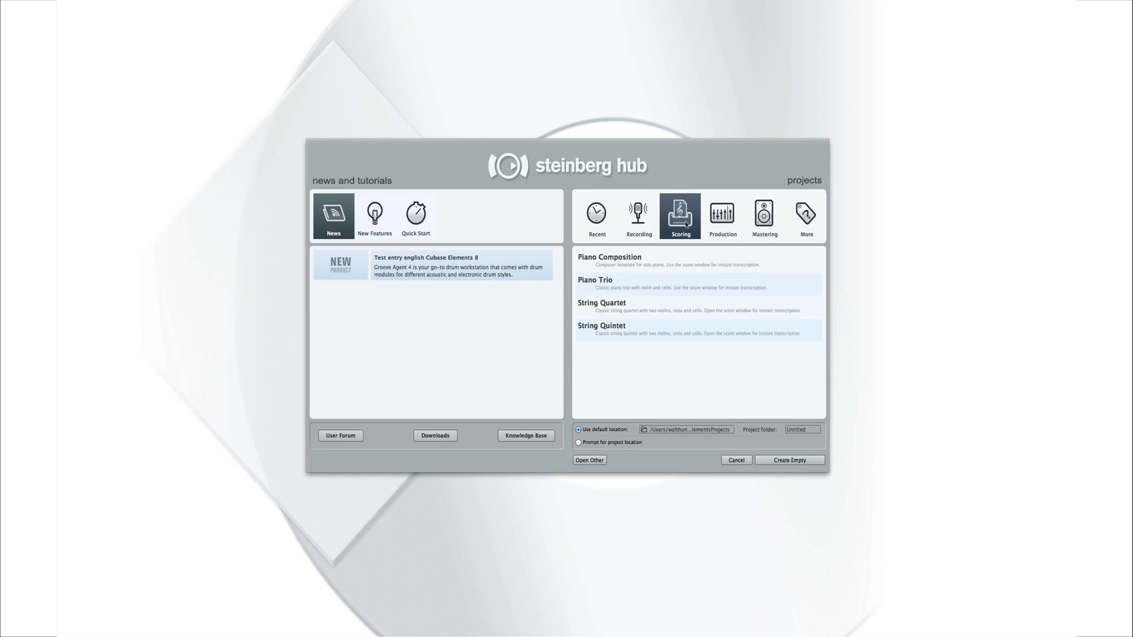
{"action": "left_click", "coordinate": [720, 221]}
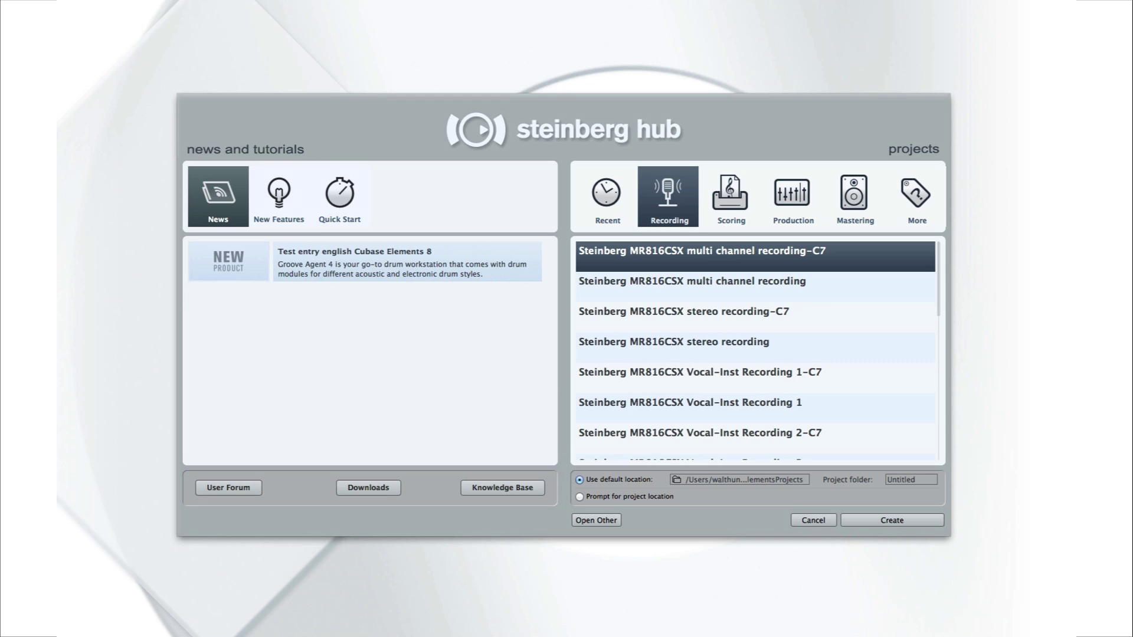
Choose the Empty project template from the More templates category.
{"action": "left_click", "coordinate": [579, 496]}
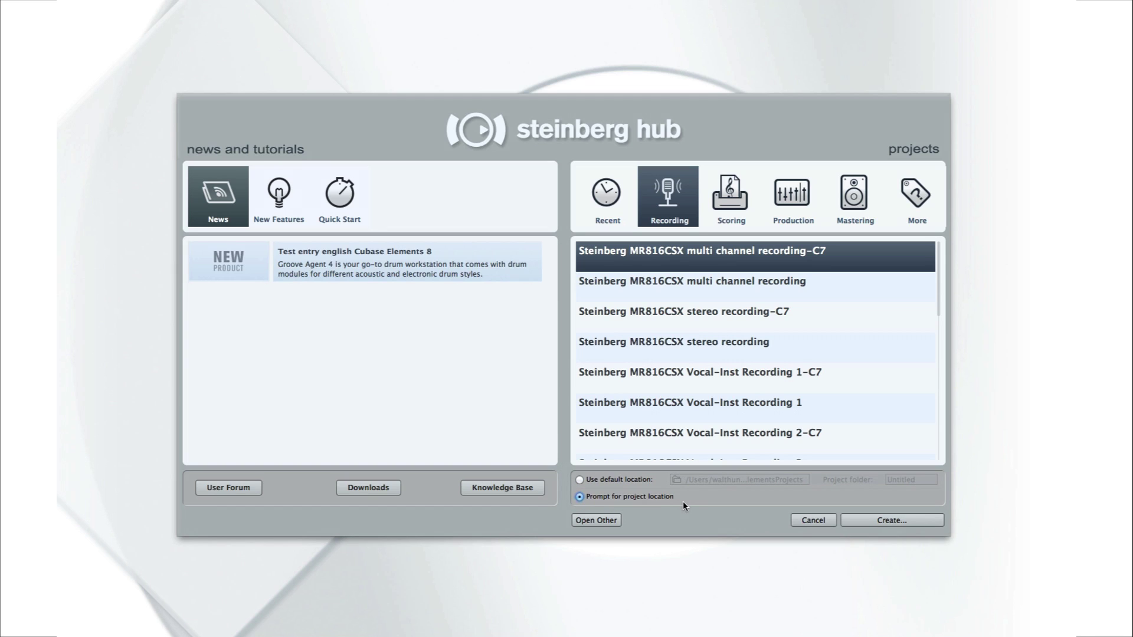
{"action": "left_click", "coordinate": [580, 480]}
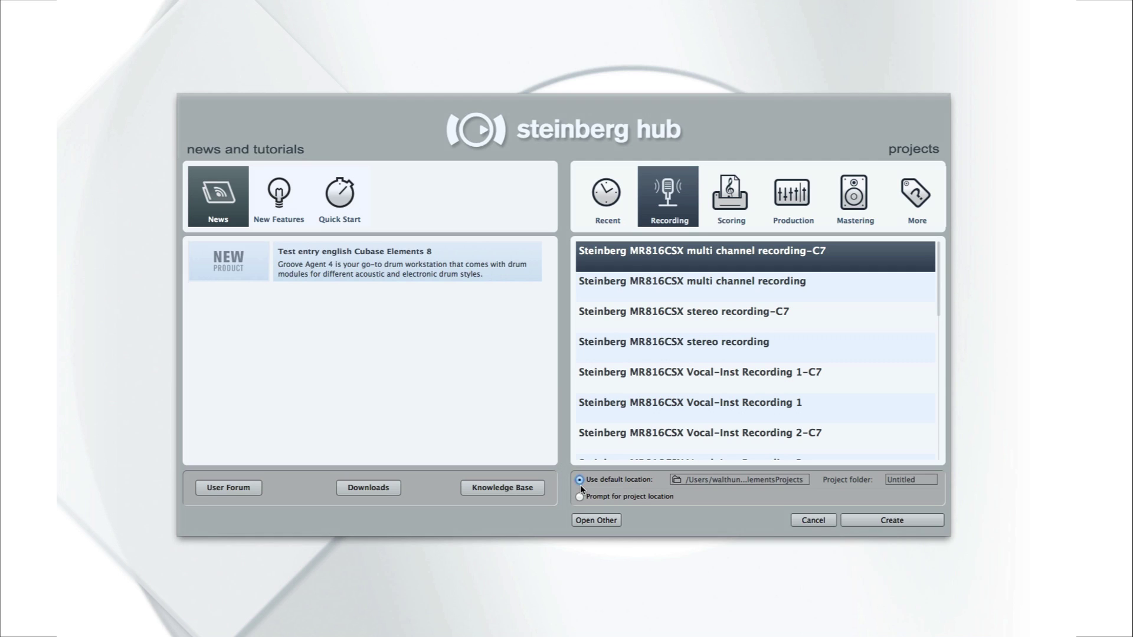
{"action": "left_click", "coordinate": [901, 208]}
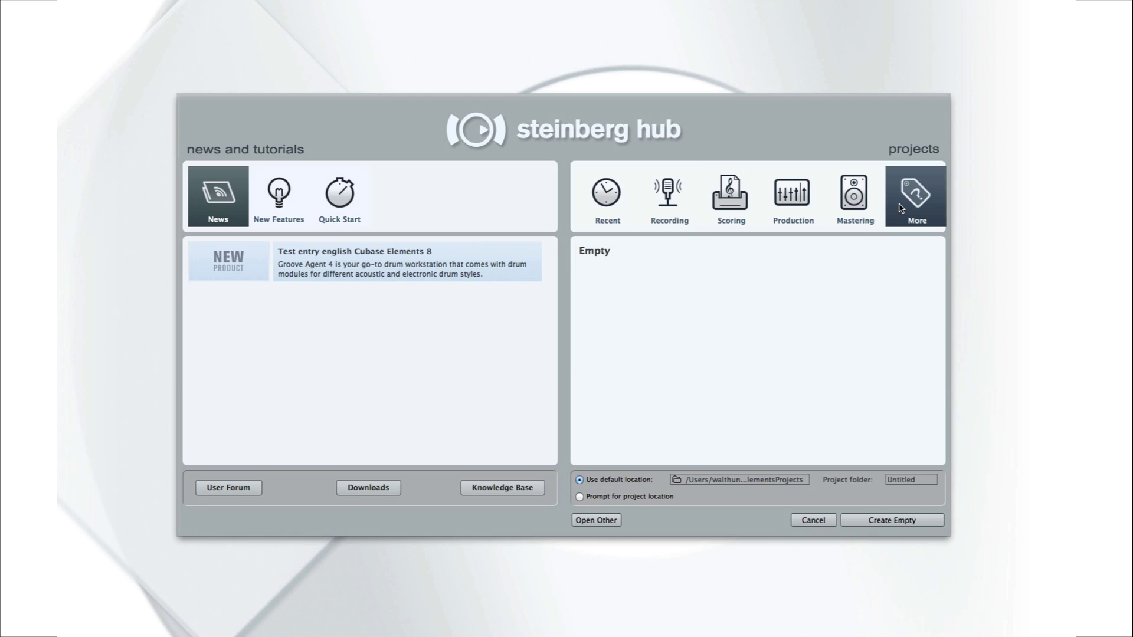
{"action": "left_click", "coordinate": [675, 263]}
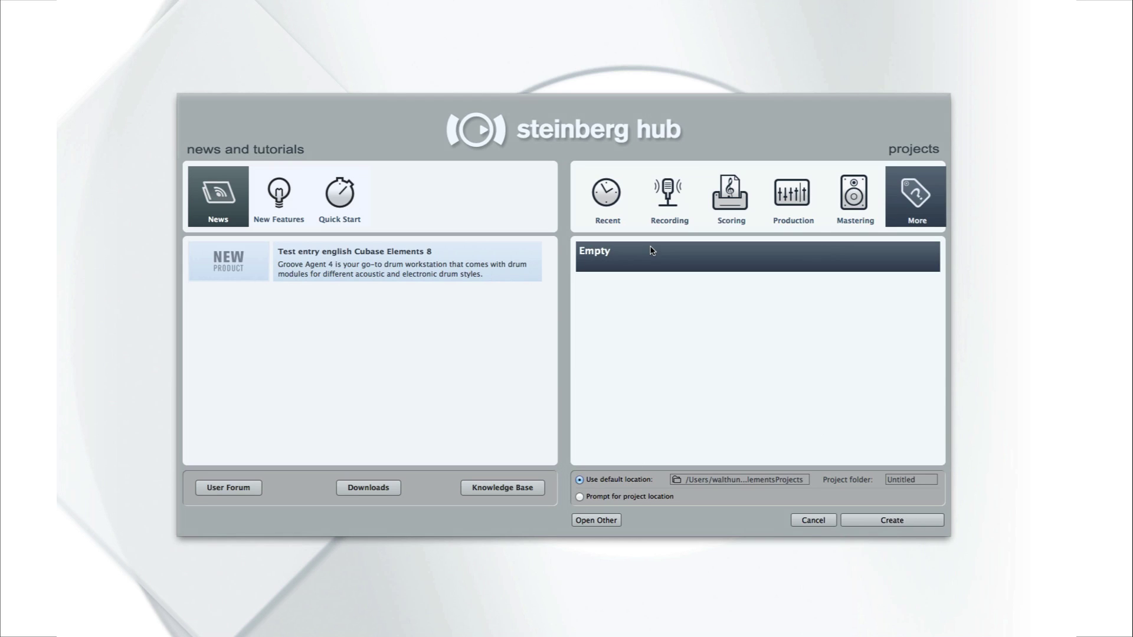
Enable Prompt for project location and create a 'My First Project' folder as the project folder.
{"action": "left_click", "coordinate": [579, 498]}
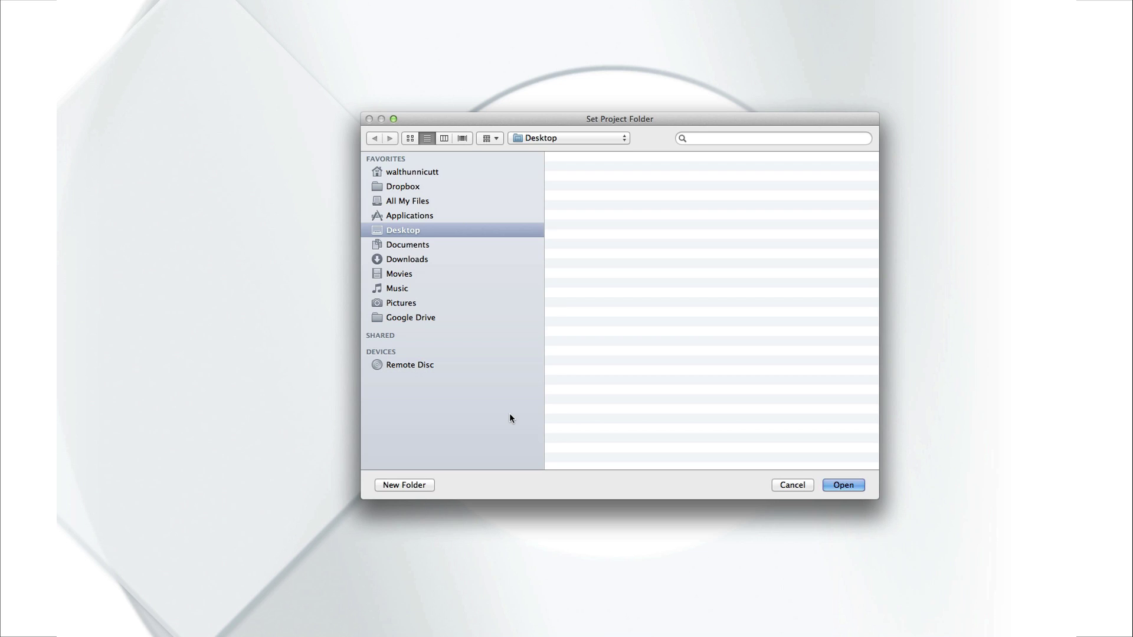
{"action": "left_click", "coordinate": [420, 486]}
{"action": "type", "text": "My"}
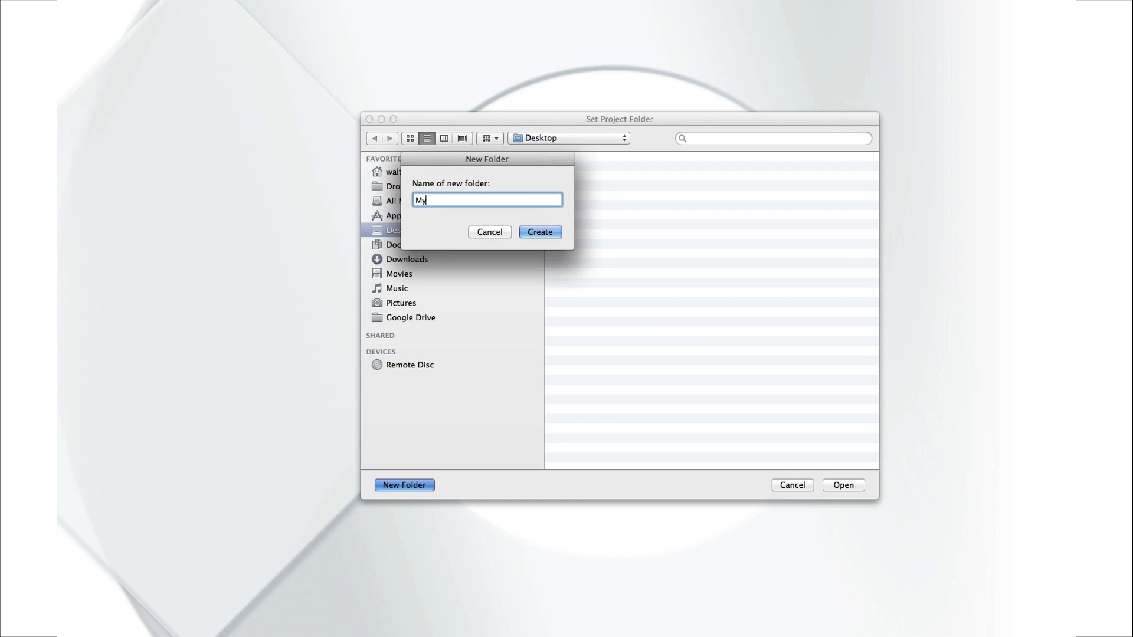
{"action": "type", "text": " First Project"}
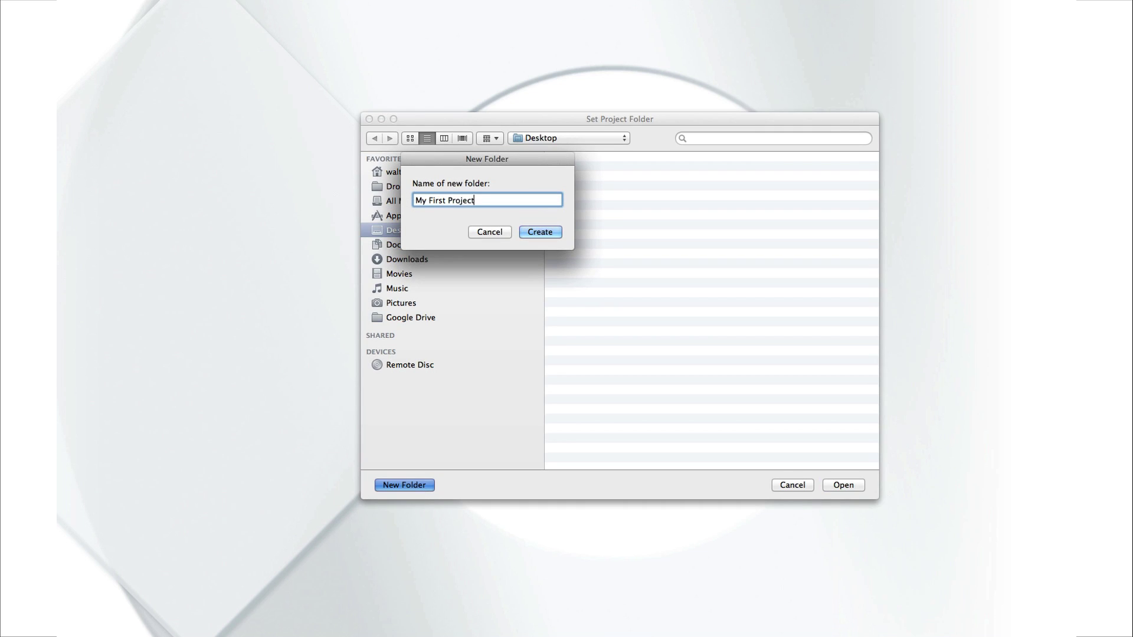
{"action": "left_click", "coordinate": [544, 234]}
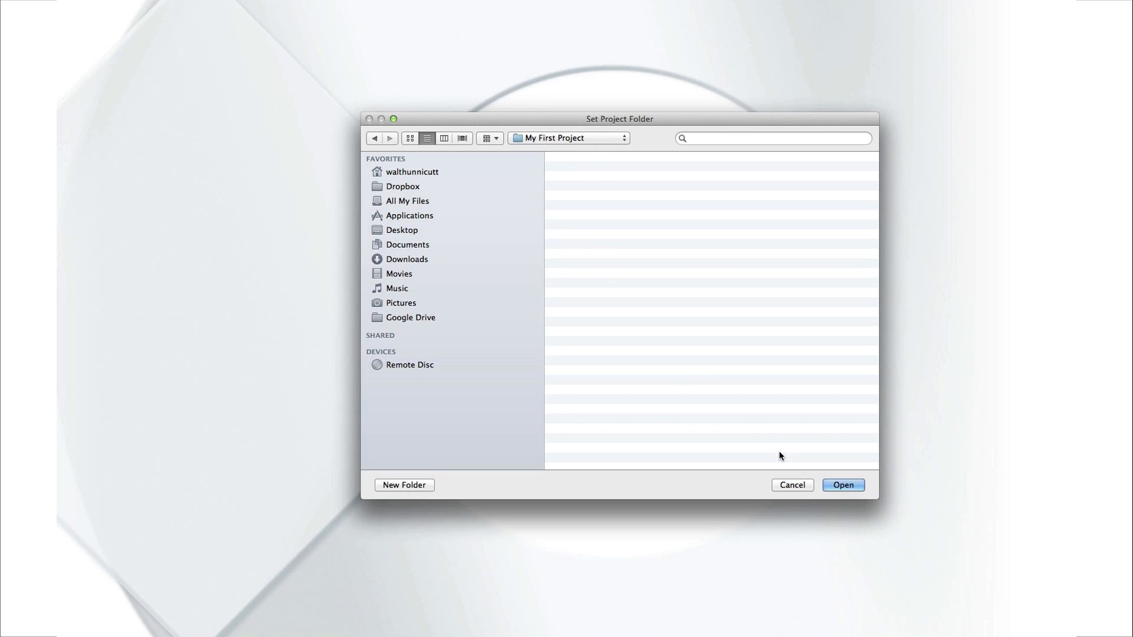
{"action": "left_click", "coordinate": [842, 485]}
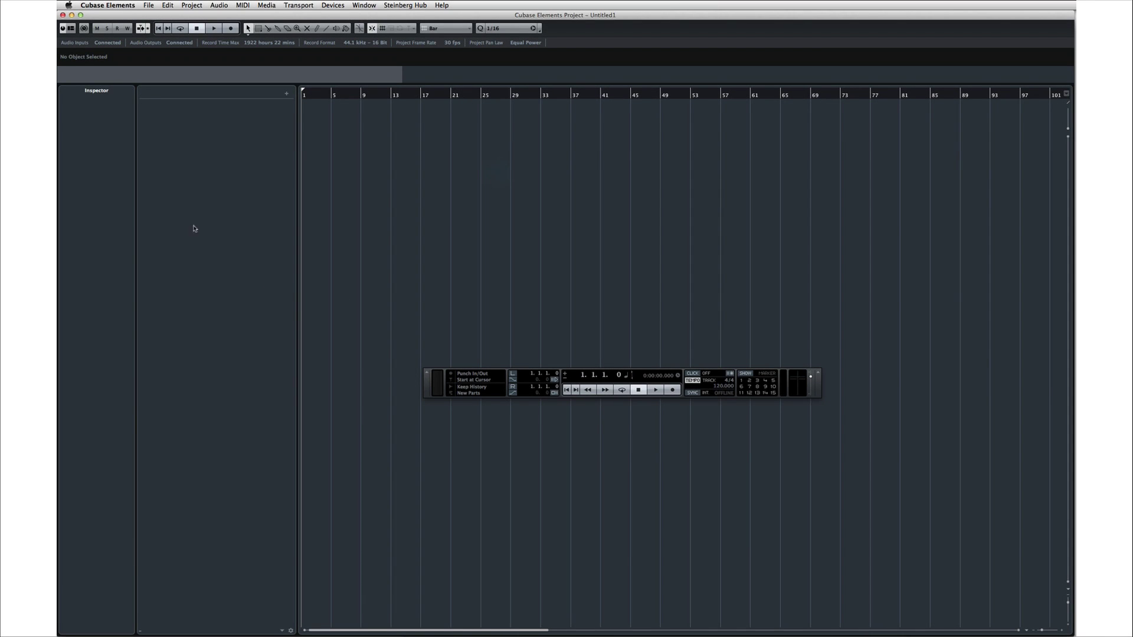
Choose Project > Add Track > Audio to bring up the Add Audio Track dialog.
{"action": "left_click", "coordinate": [183, 6]}
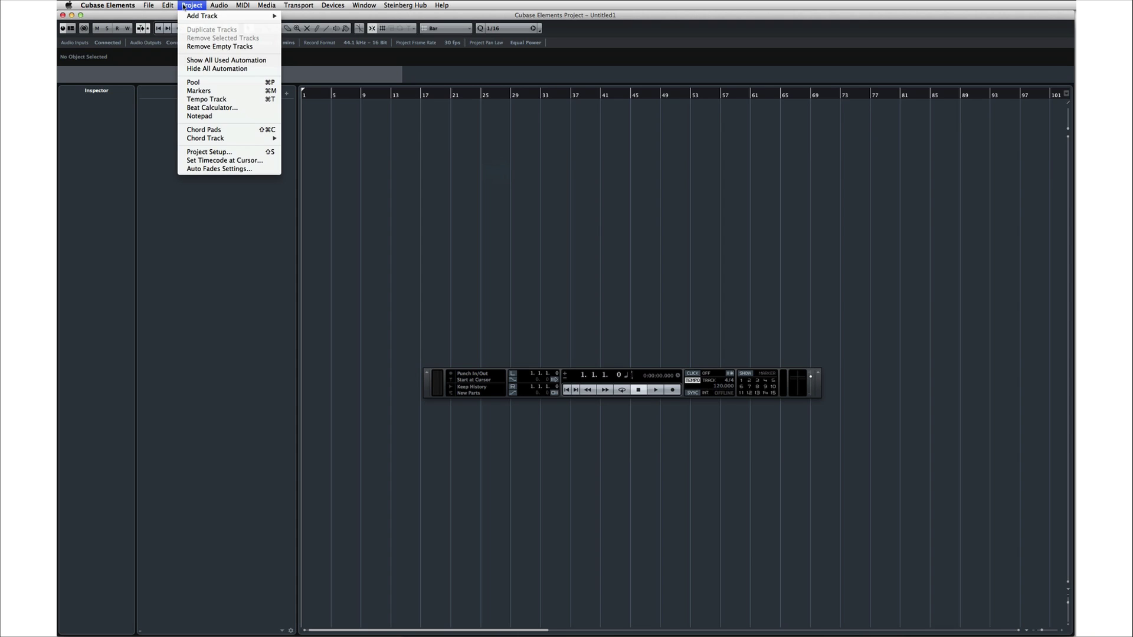
{"action": "mouse_move", "coordinate": [183, 15]}
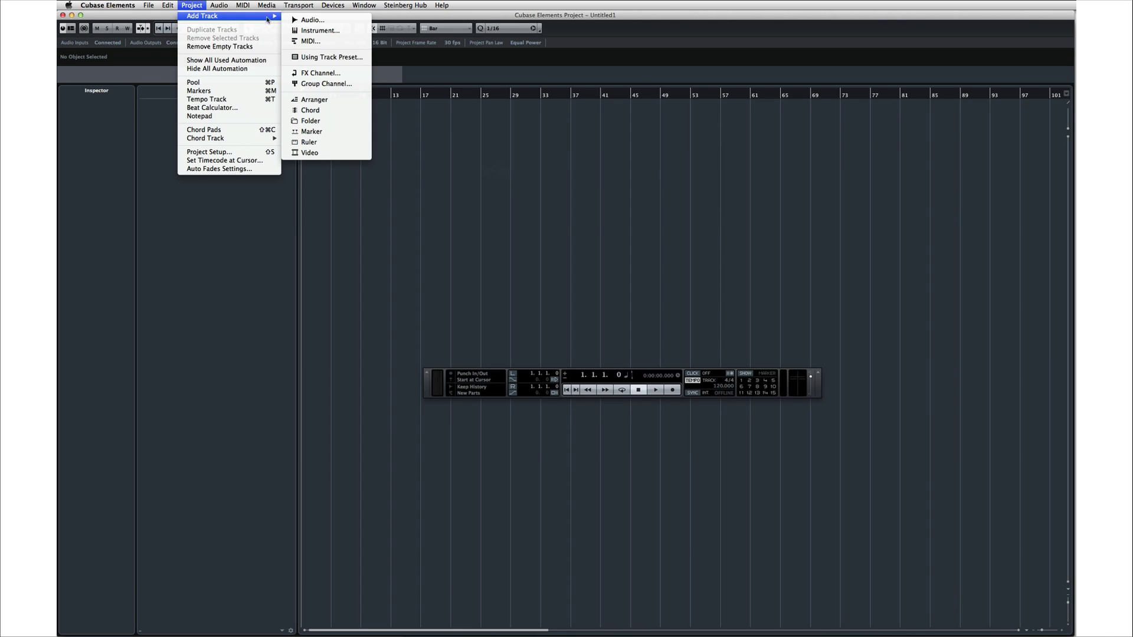
{"action": "left_click", "coordinate": [341, 22]}
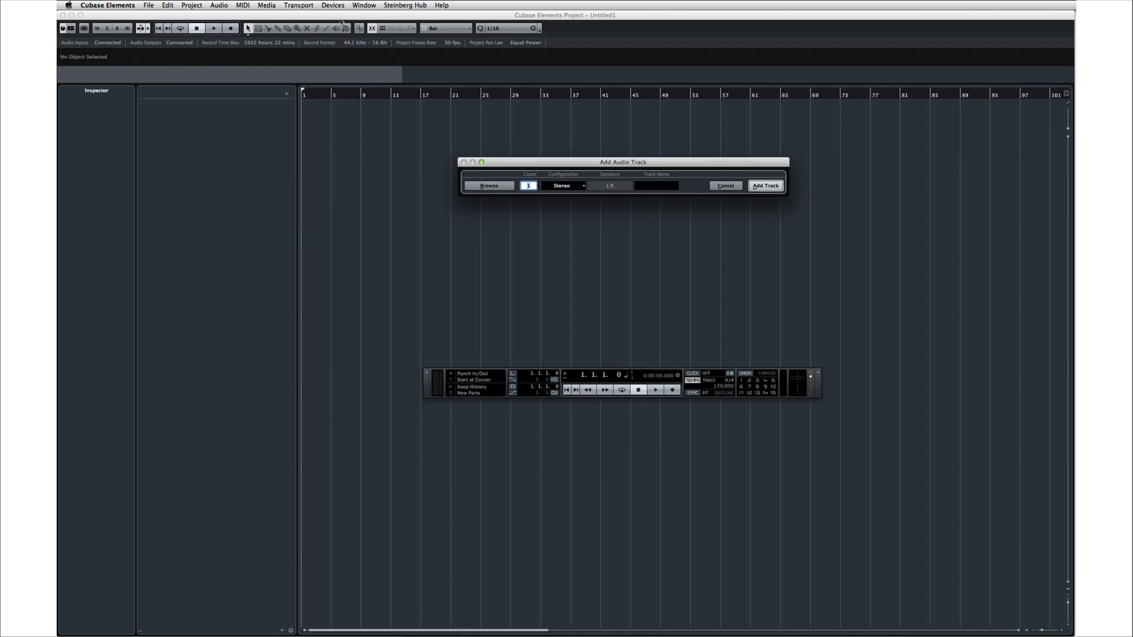
Set Count to 3 and channel configuration to Mono, then add the audio tracks.
{"action": "left_click", "coordinate": [502, 172]}
{"action": "left_click", "coordinate": [582, 186]}
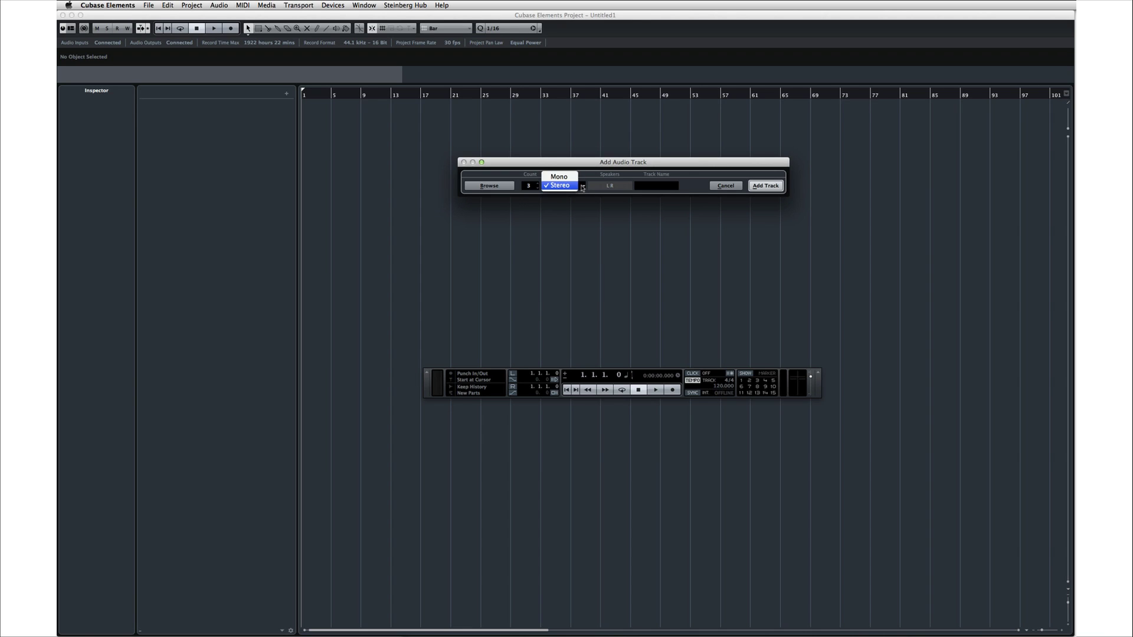
{"action": "left_click", "coordinate": [572, 177]}
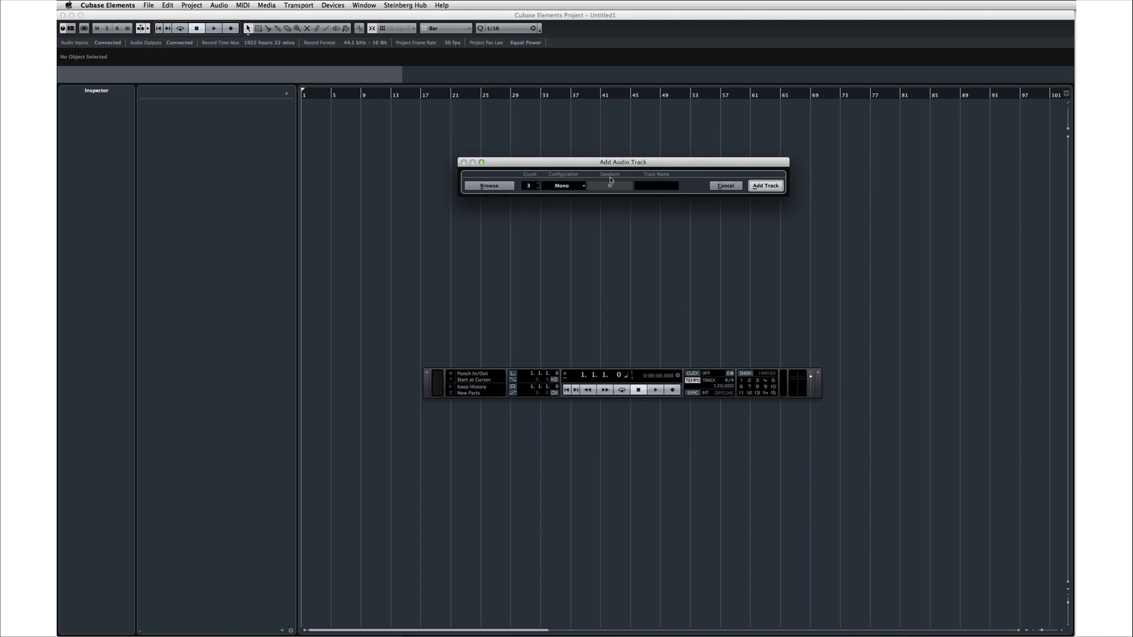
{"action": "left_click", "coordinate": [766, 186]}
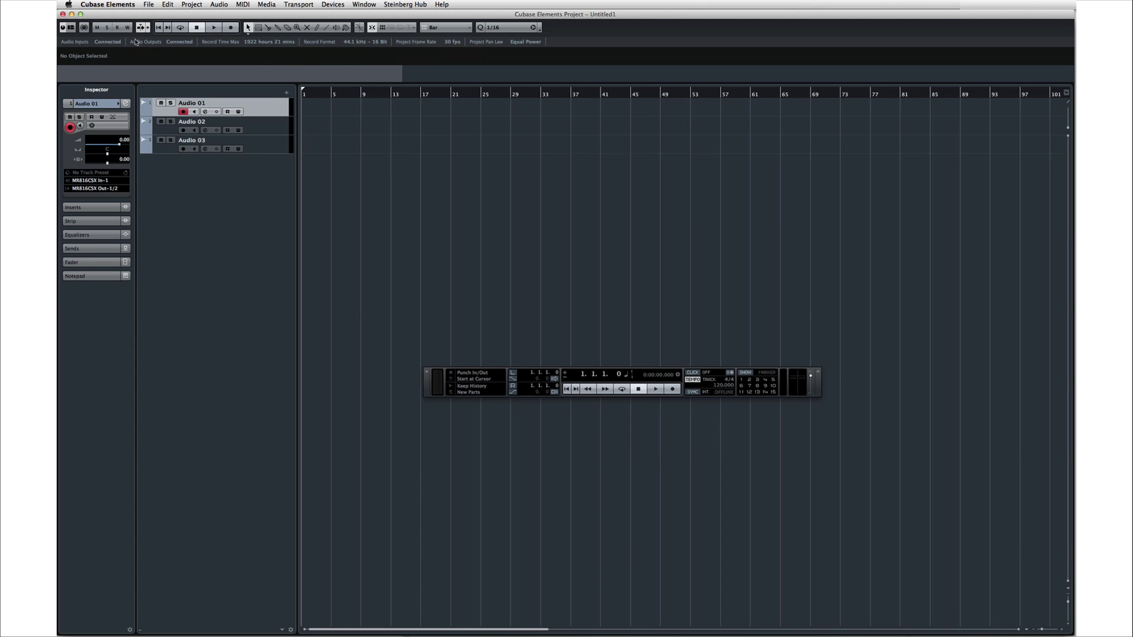
Browse the Cubase Elements, File, Edit and Project menus, ending with the Project menu open.
{"action": "left_click", "coordinate": [124, 5]}
{"action": "left_click", "coordinate": [124, 6]}
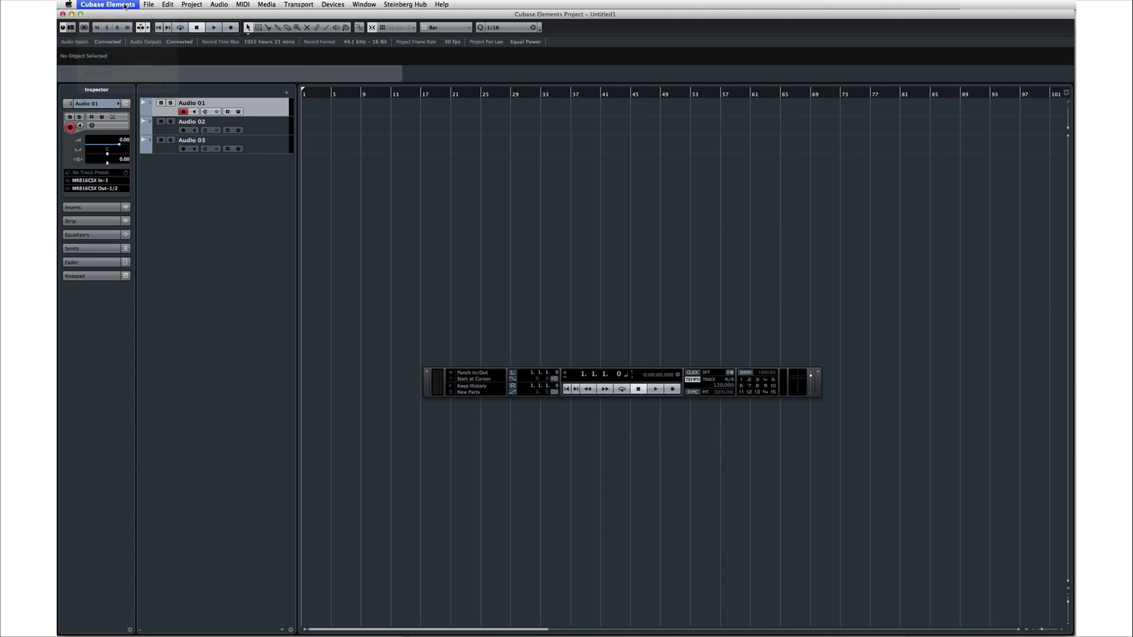
{"action": "left_click", "coordinate": [149, 4]}
{"action": "left_click", "coordinate": [154, 5]}
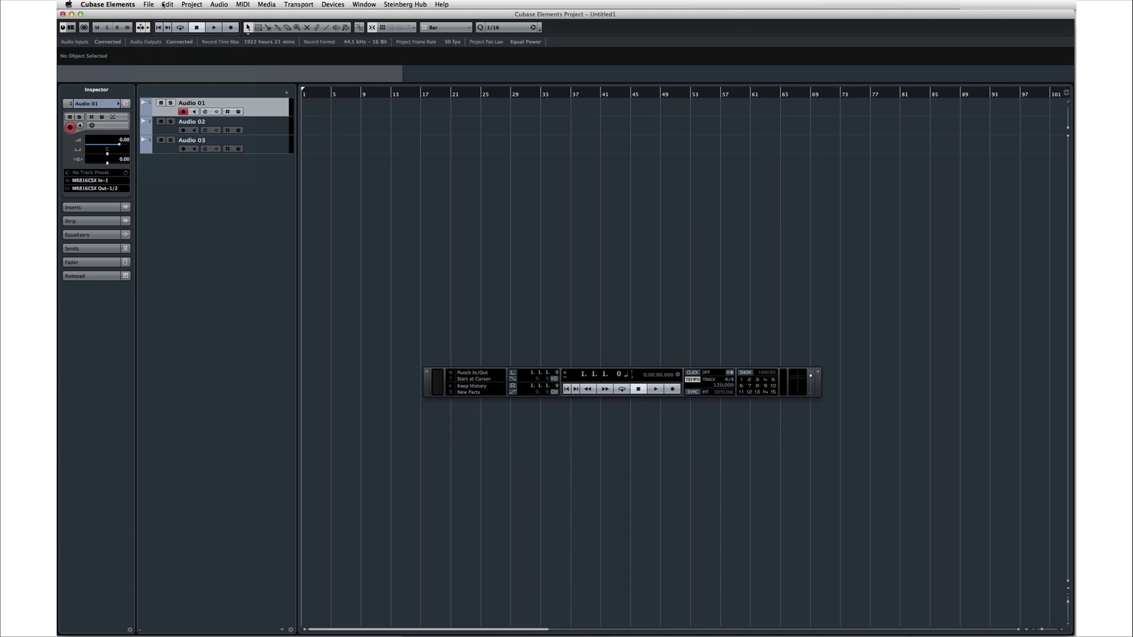
{"action": "left_click", "coordinate": [167, 5]}
{"action": "left_click", "coordinate": [166, 5]}
{"action": "left_click", "coordinate": [190, 5]}
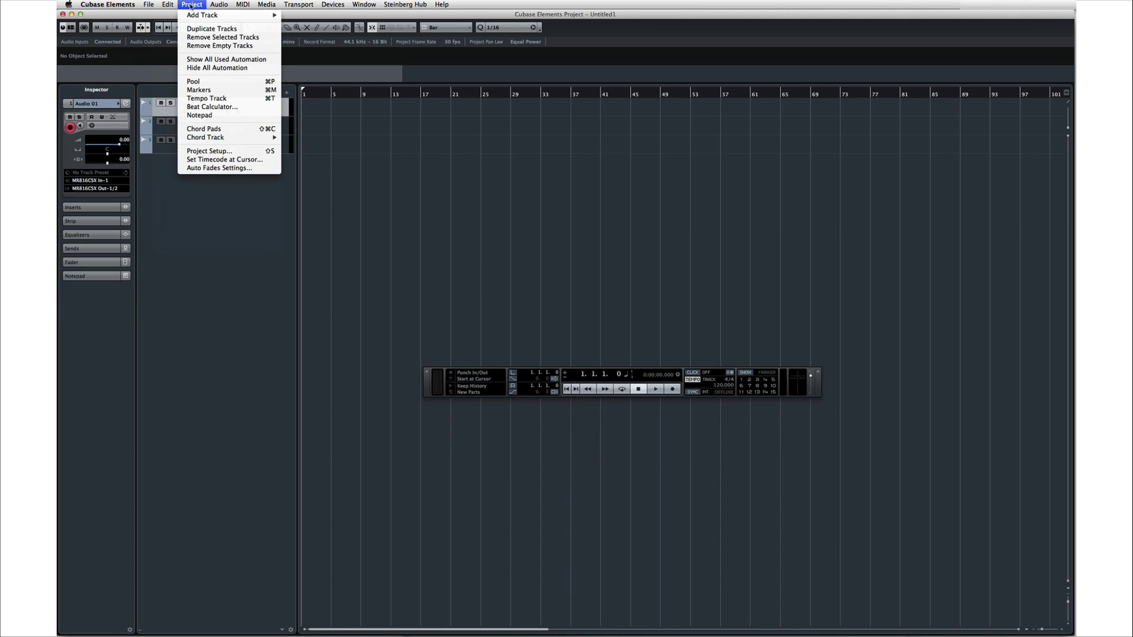
{"action": "left_click", "coordinate": [190, 5]}
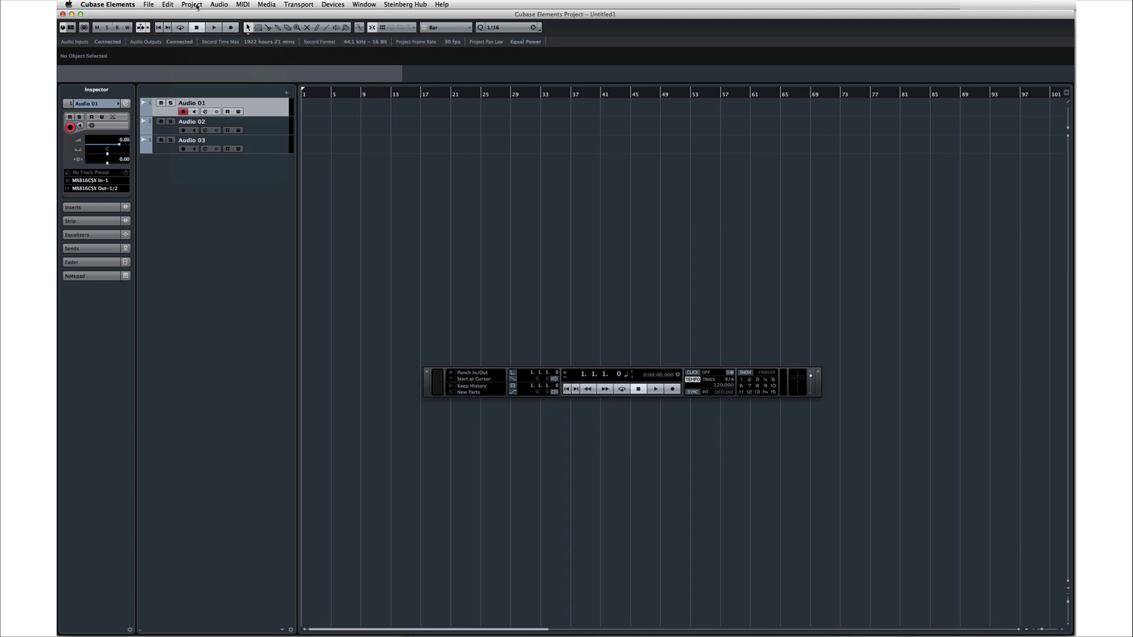
{"action": "left_click", "coordinate": [197, 7]}
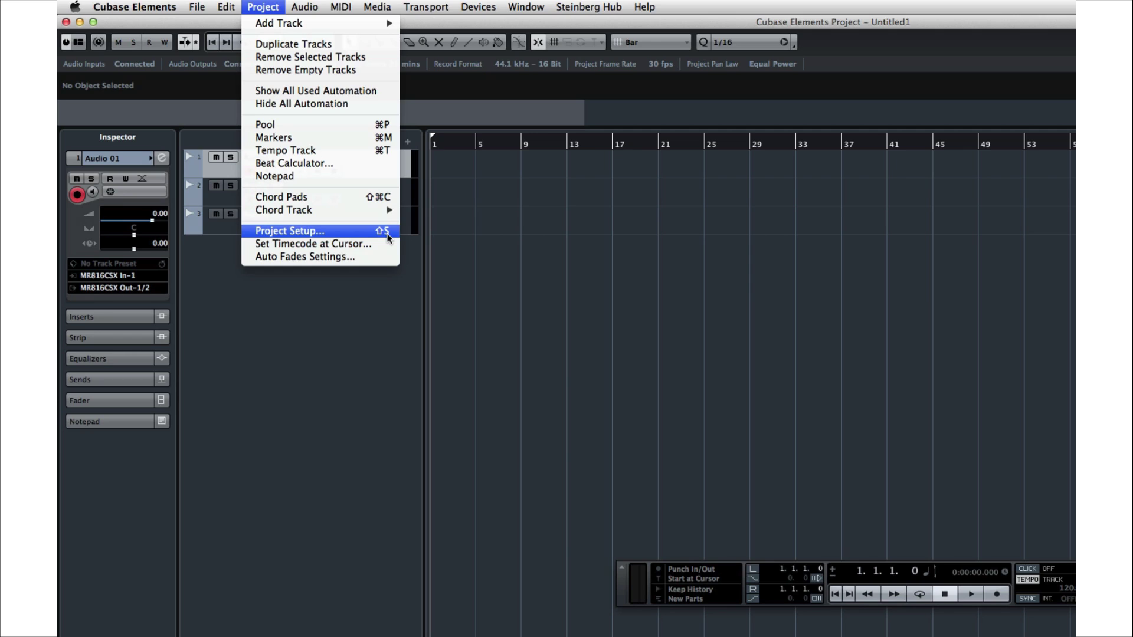
Open and close the Beat Calculator, then duplicate the Audio 01 track.
{"action": "left_click", "coordinate": [339, 169]}
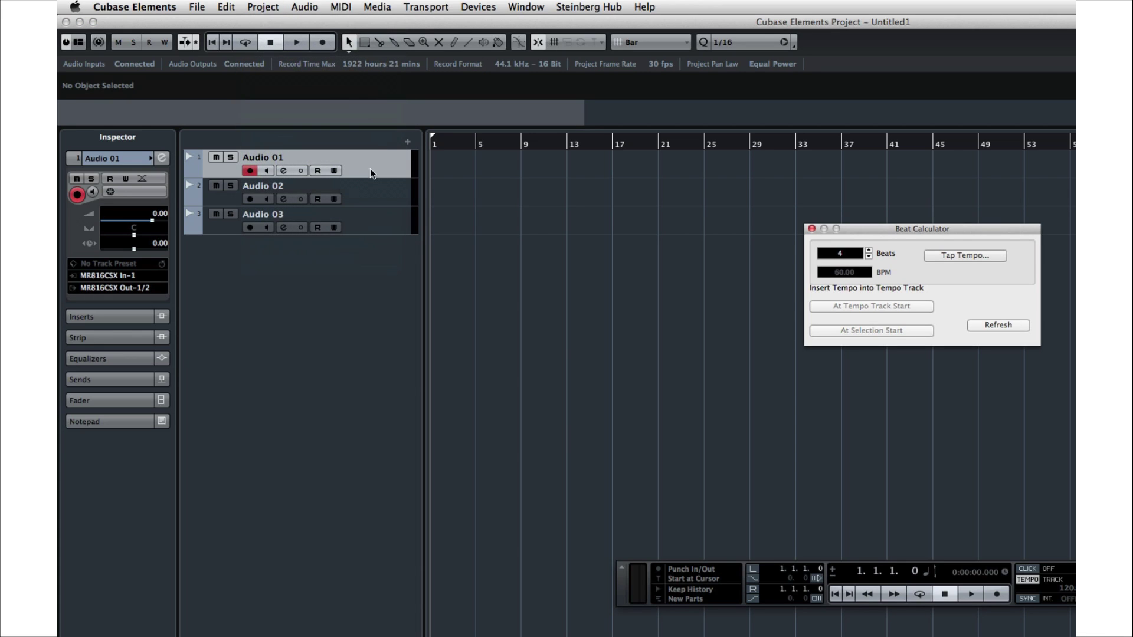
{"action": "left_click", "coordinate": [811, 229]}
{"action": "left_click", "coordinate": [258, 8]}
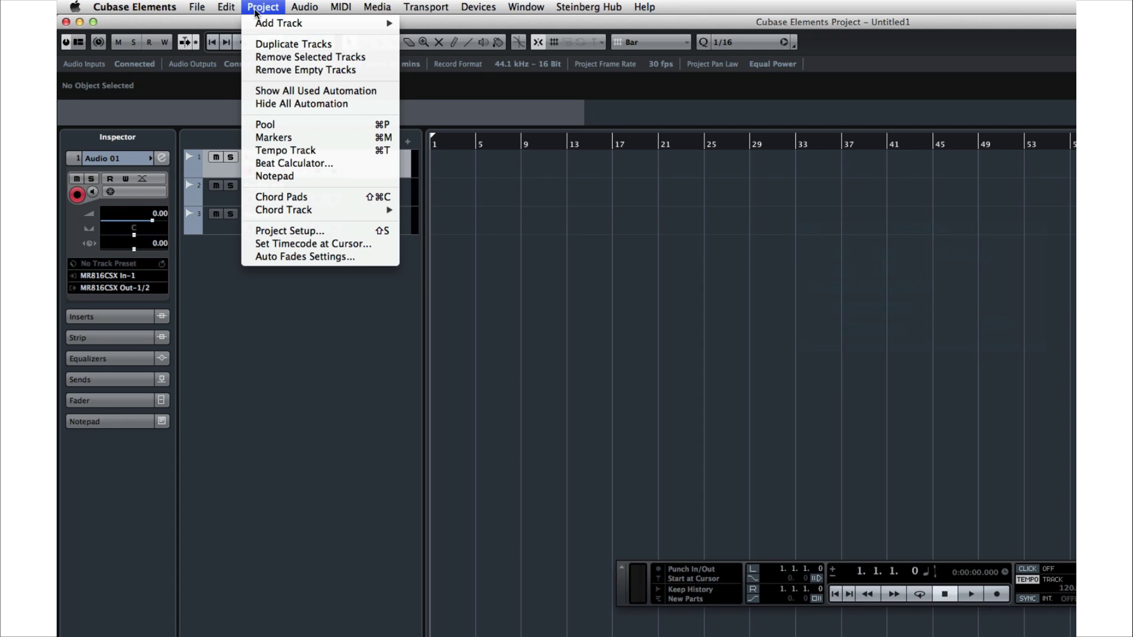
{"action": "left_click", "coordinate": [316, 45]}
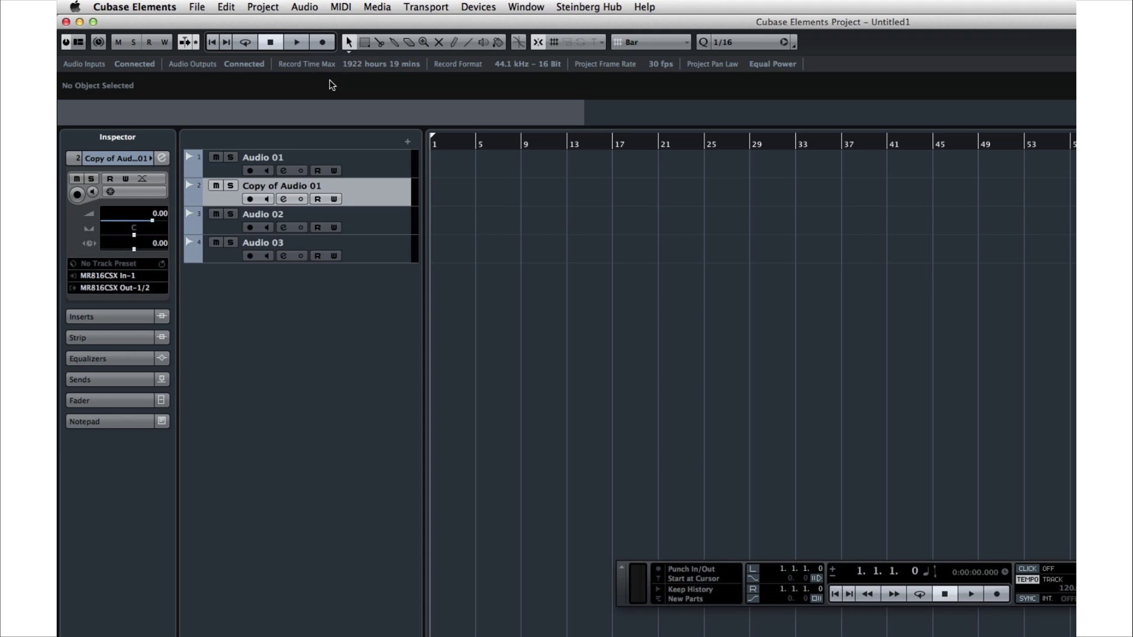
Look through the Project > Add Track submenu, then open the Help menu search.
{"action": "left_click", "coordinate": [272, 12]}
{"action": "mouse_move", "coordinate": [246, 24]}
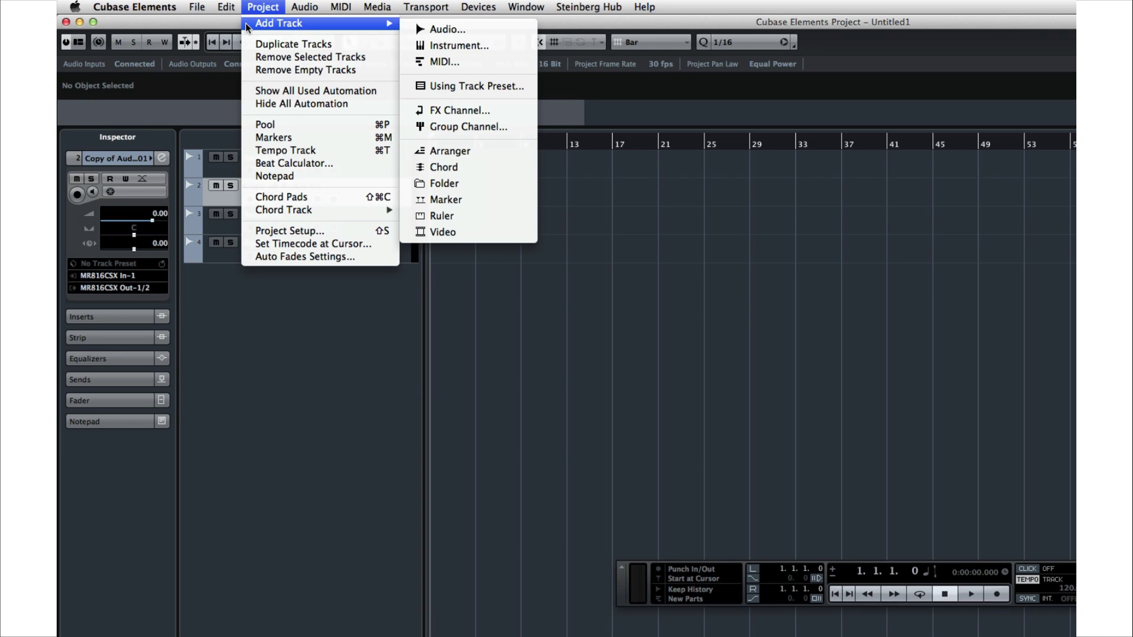
{"action": "mouse_move", "coordinate": [258, 210]}
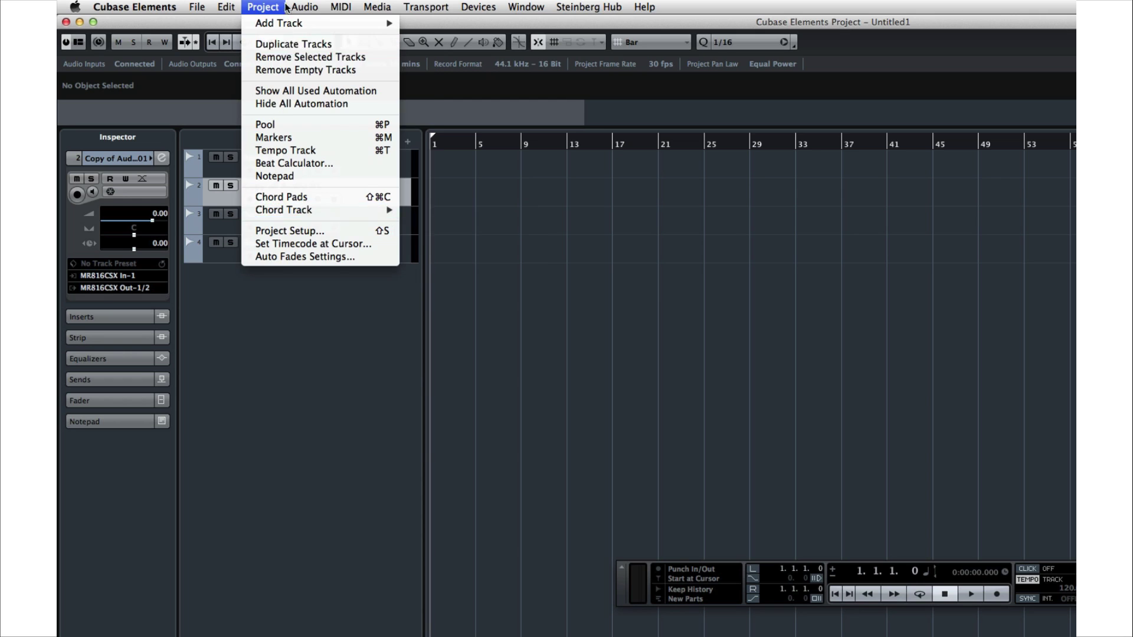
{"action": "mouse_move", "coordinate": [304, 7]}
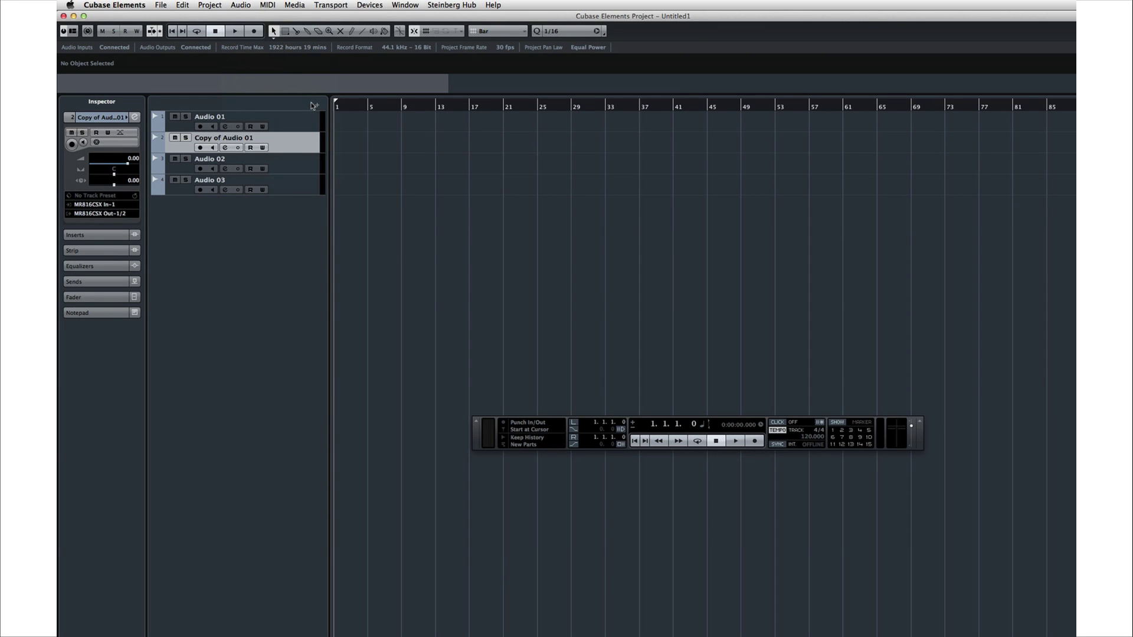
{"action": "left_click", "coordinate": [490, 6]}
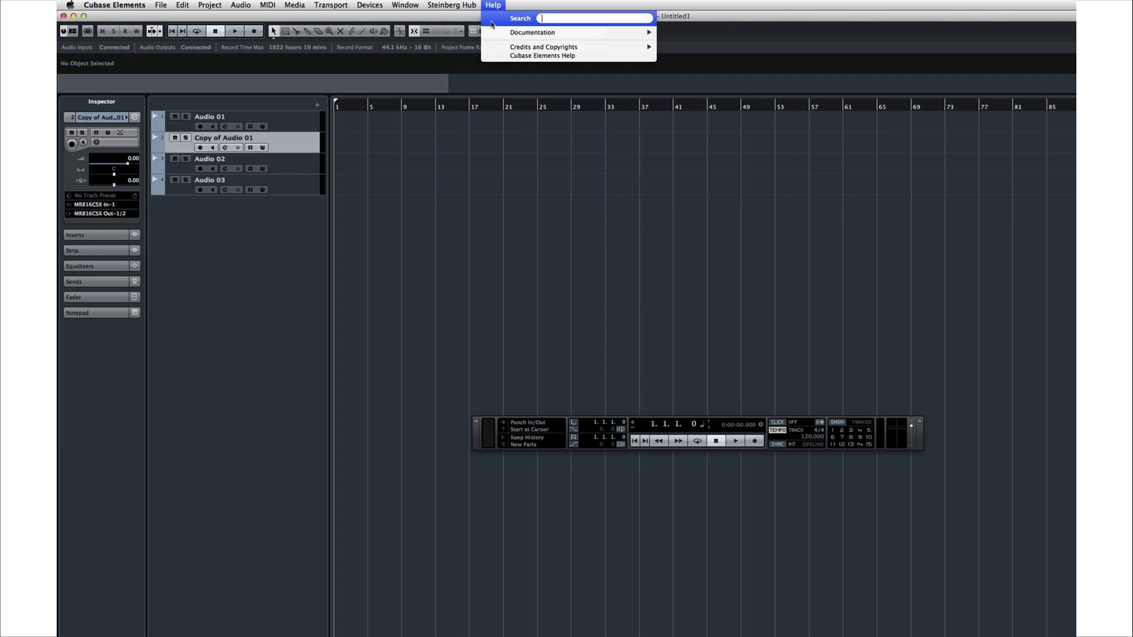
Search Help for 'MIDI', look over the matching commands, then dismiss the menu.
{"action": "mouse_move", "coordinate": [491, 36]}
{"action": "type", "text": "MIDI"}
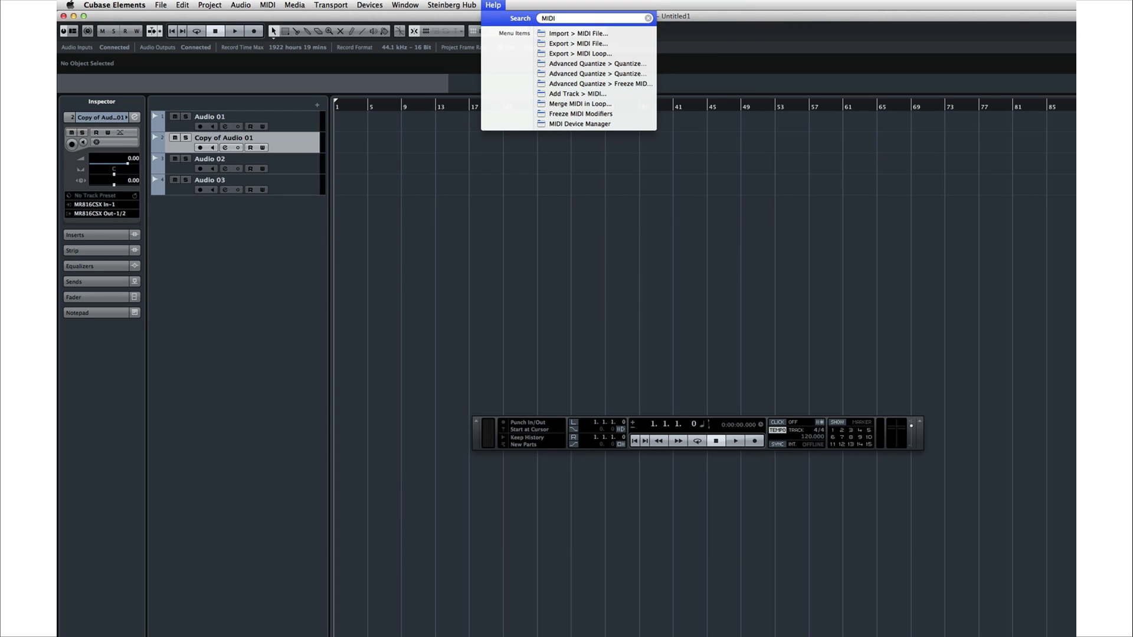
{"action": "mouse_move", "coordinate": [548, 33]}
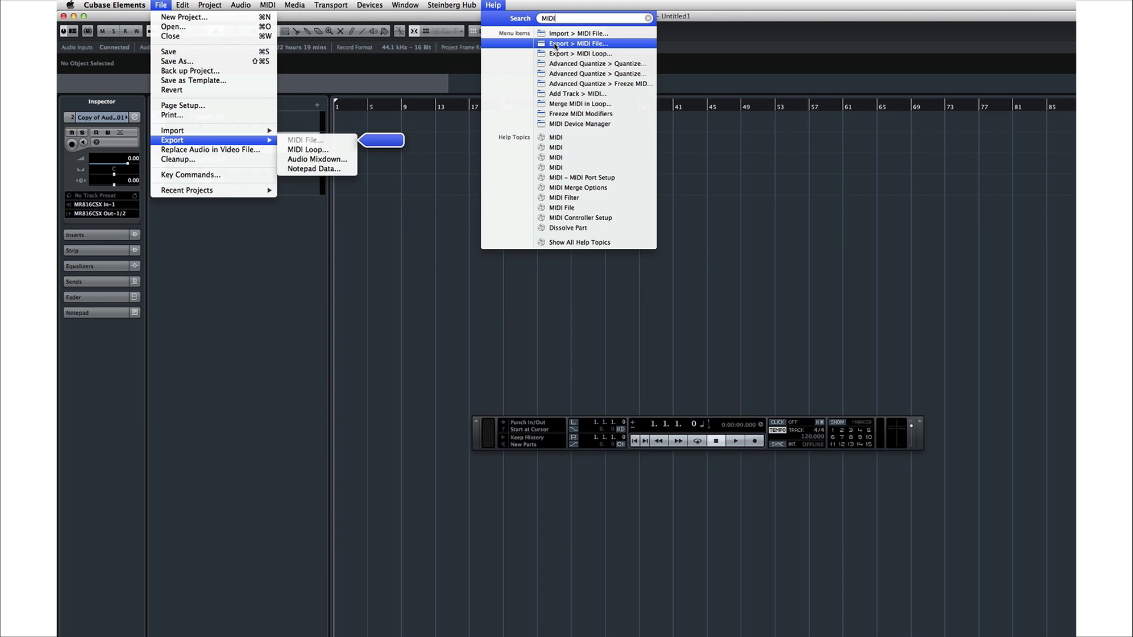
{"action": "mouse_move", "coordinate": [555, 55]}
{"action": "left_click", "coordinate": [564, 7]}
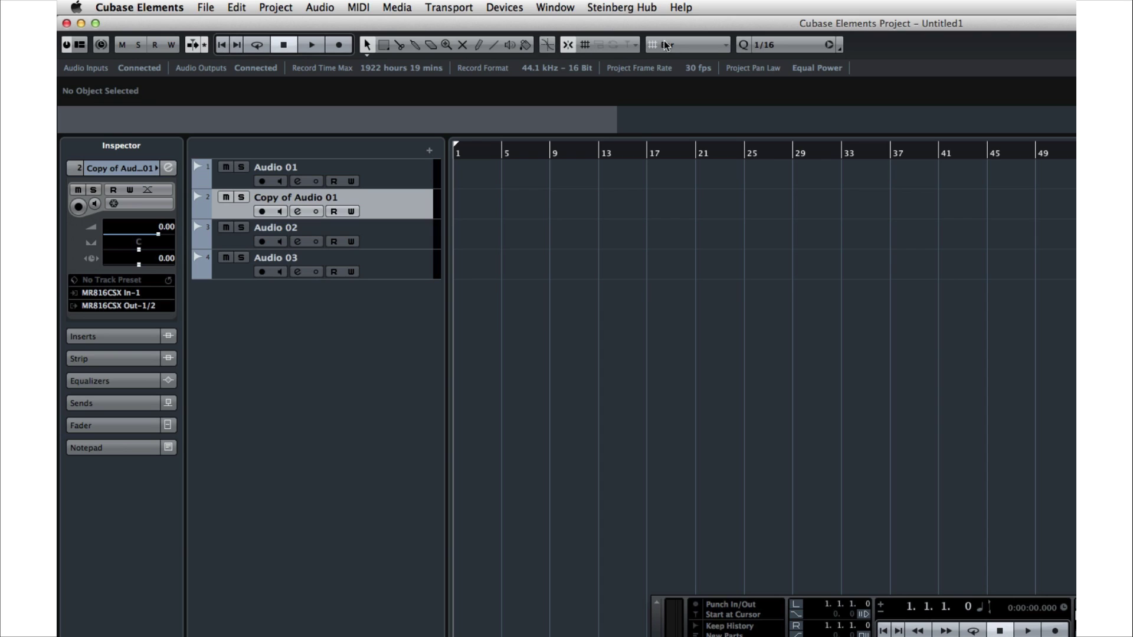
{"action": "right_click", "coordinate": [870, 46]}
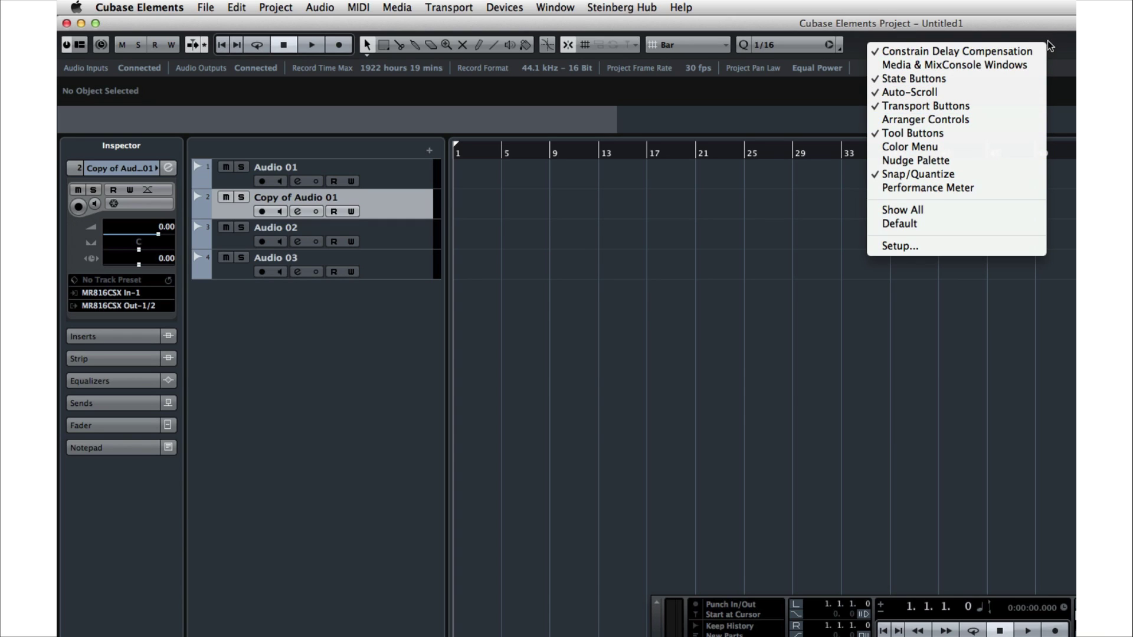
{"action": "left_click", "coordinate": [718, 89]}
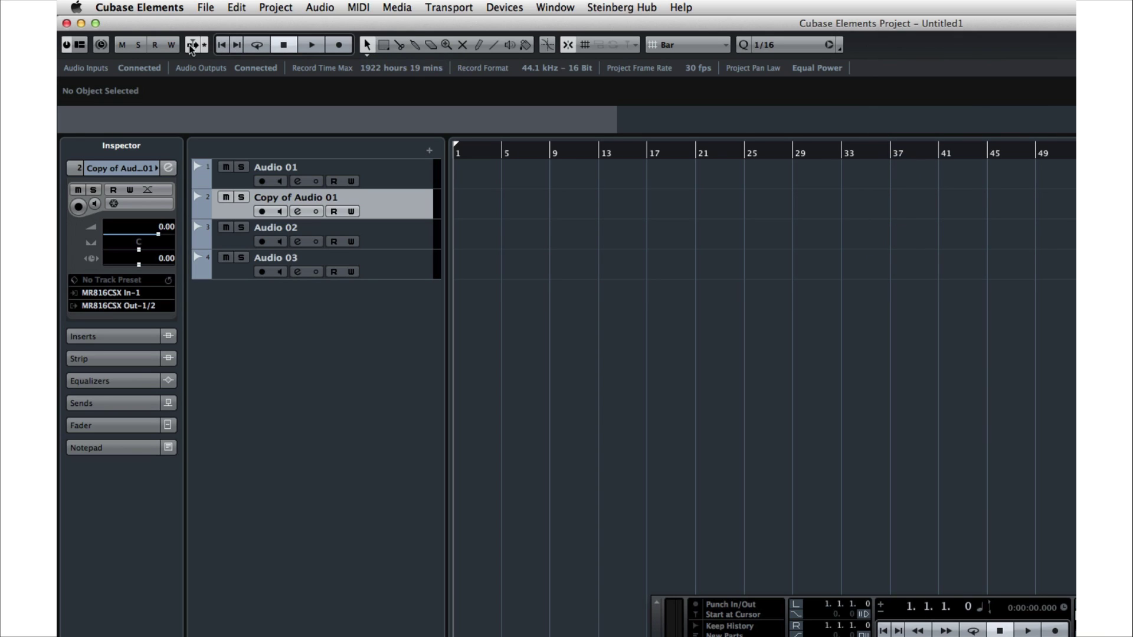
Toggle Racks, Inspector, Overview Line and Status Line in Window Layout, finally enabling Racks.
{"action": "left_click", "coordinate": [76, 49]}
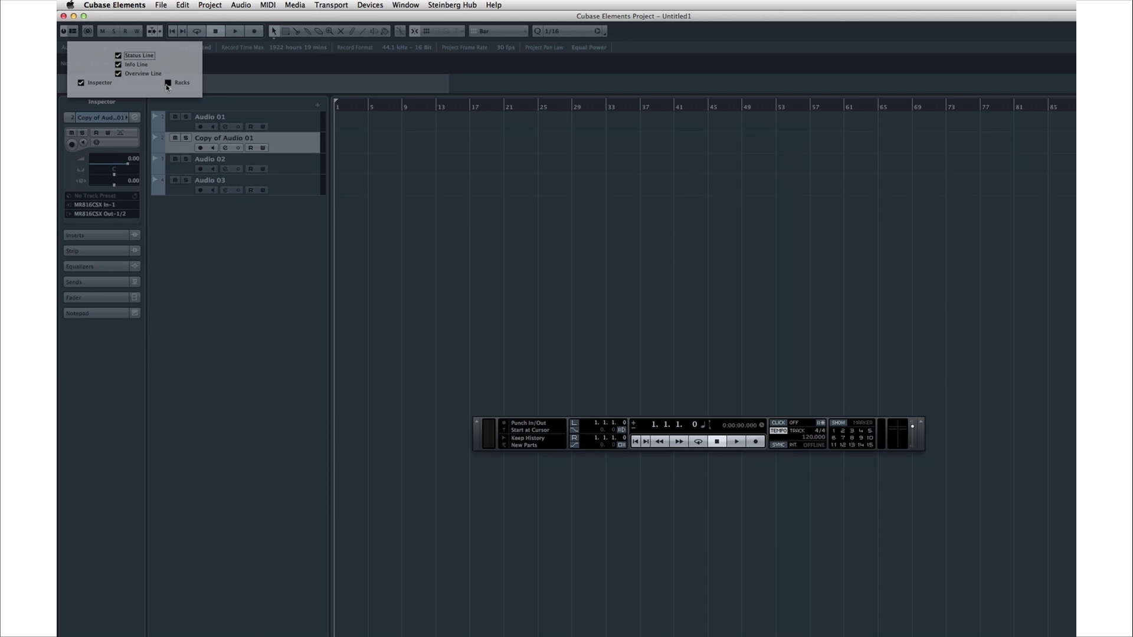
{"action": "left_click", "coordinate": [167, 83]}
{"action": "left_click", "coordinate": [167, 83]}
{"action": "left_click", "coordinate": [82, 83]}
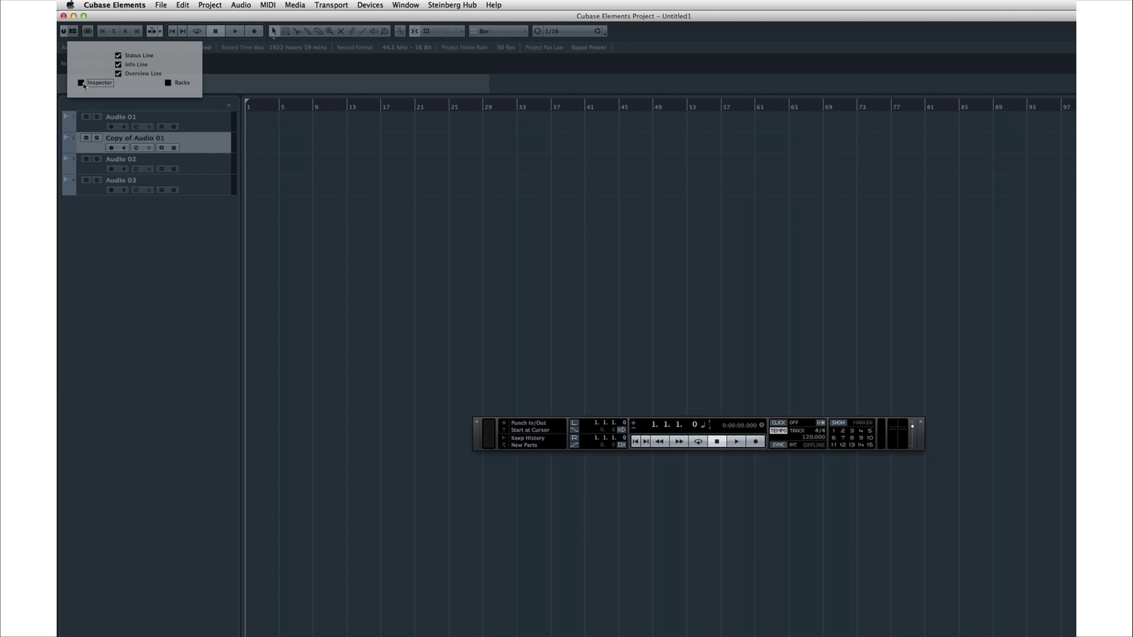
{"action": "left_click", "coordinate": [81, 83]}
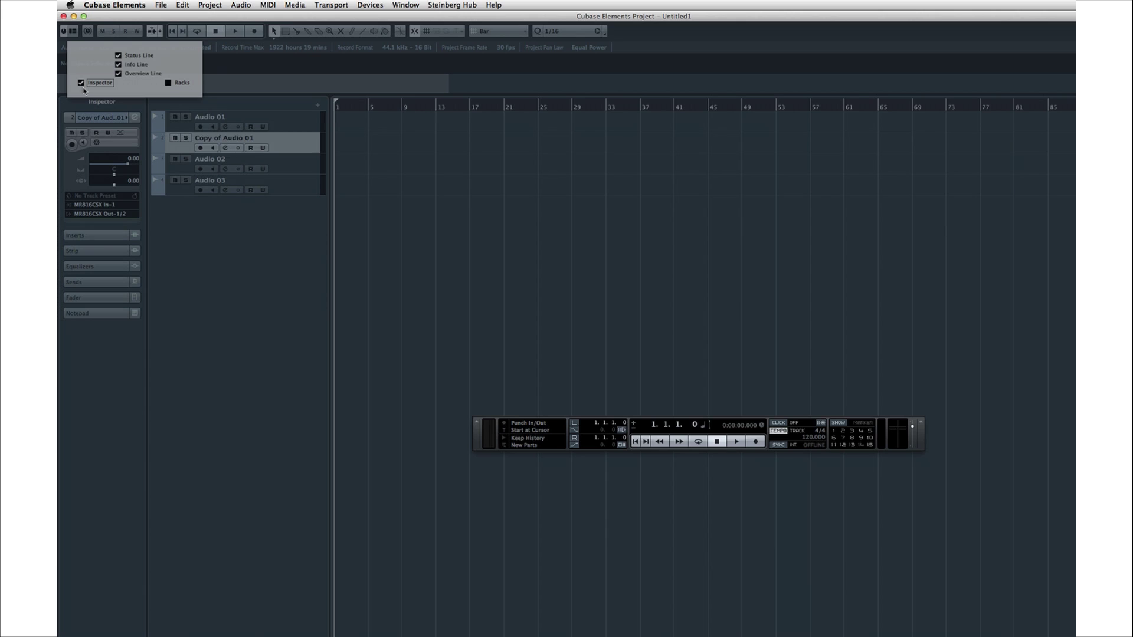
{"action": "left_click", "coordinate": [118, 73]}
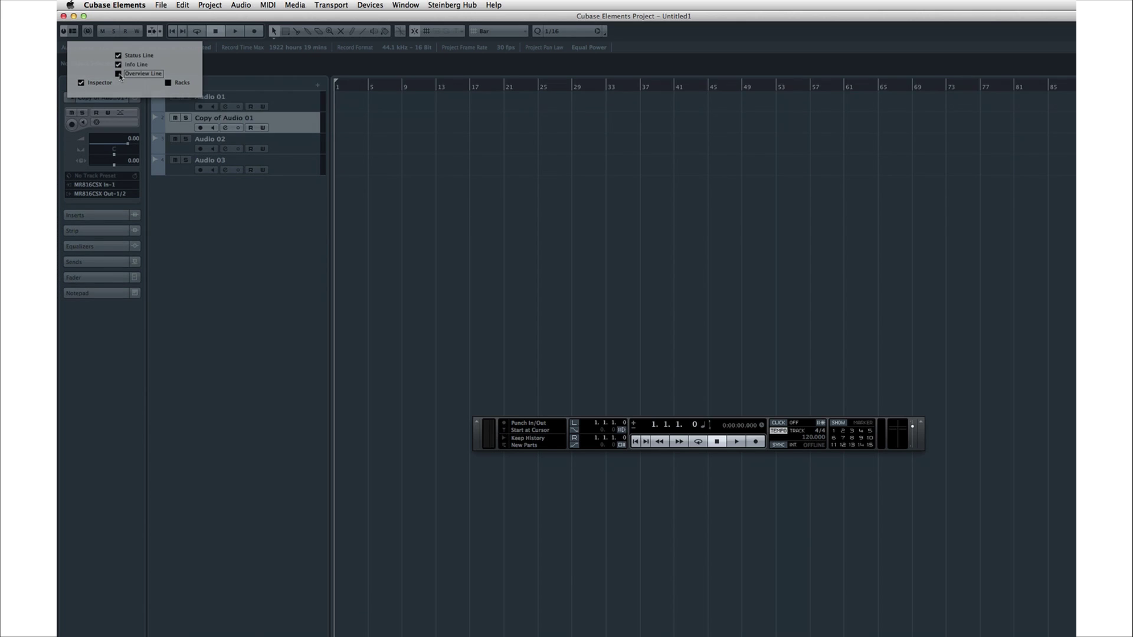
{"action": "left_click", "coordinate": [119, 73]}
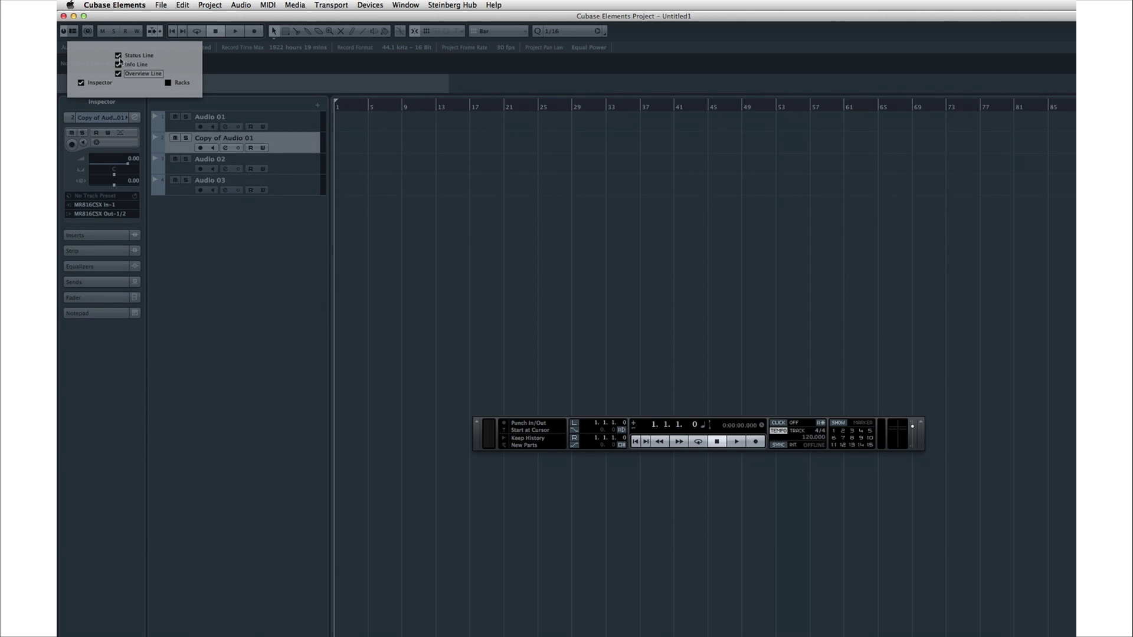
{"action": "left_click", "coordinate": [119, 56]}
{"action": "left_click", "coordinate": [118, 55]}
{"action": "left_click", "coordinate": [72, 32]}
{"action": "left_click", "coordinate": [168, 83]}
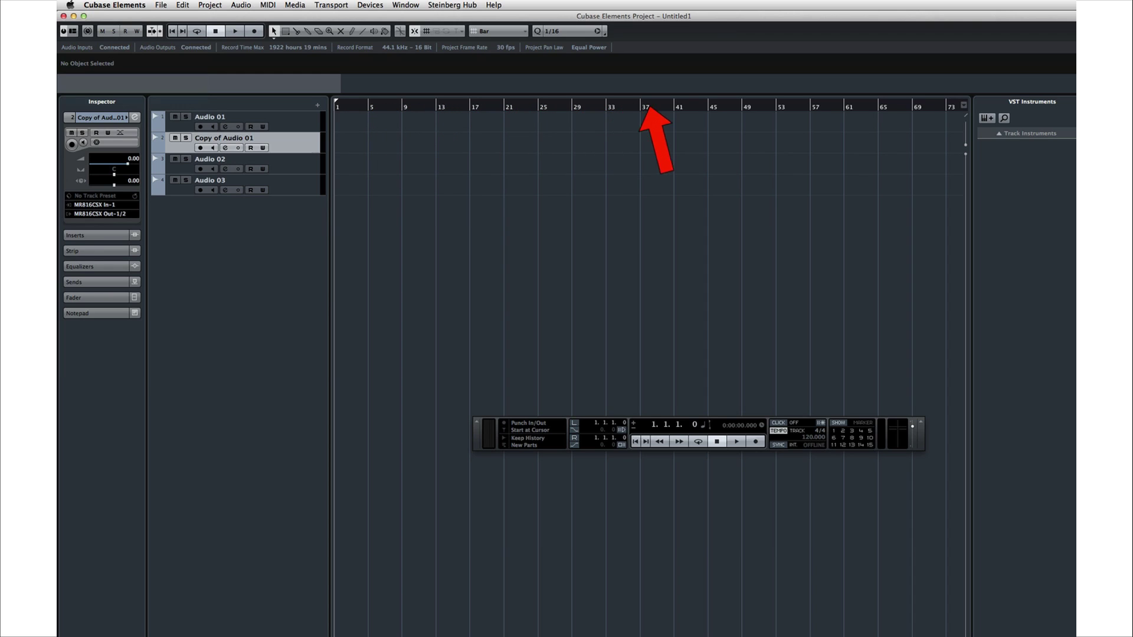
Show the ruler in seconds and move the project cursor around, ending at 0:23.
{"action": "right_click", "coordinate": [554, 108]}
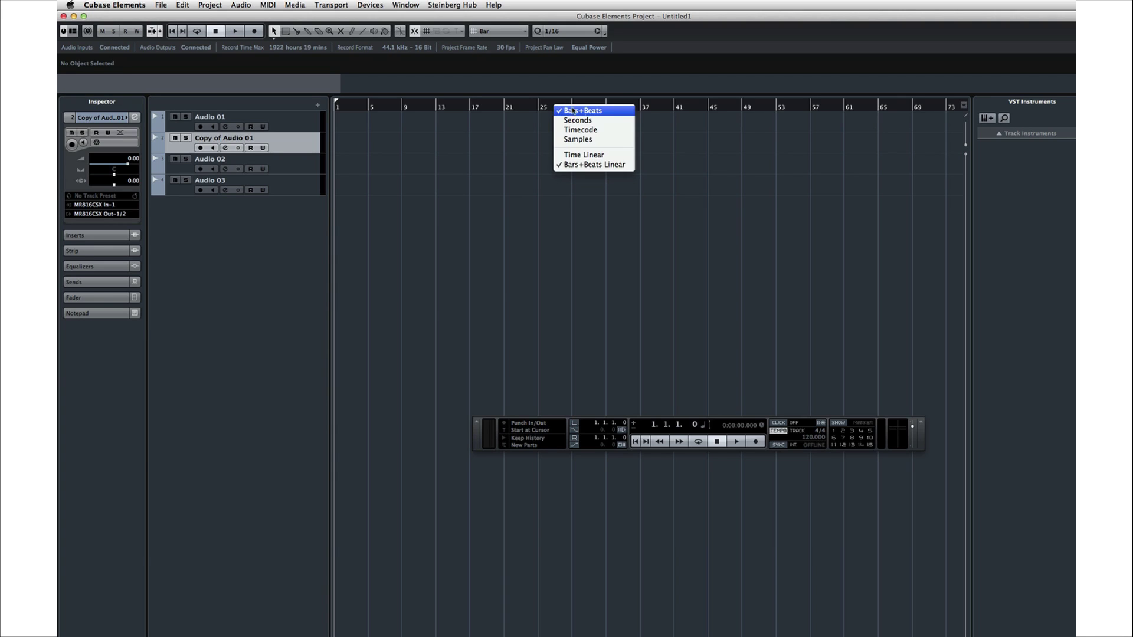
{"action": "left_click", "coordinate": [621, 121]}
{"action": "left_click_drag", "start_coordinate": [619, 108], "coordinate": [608, 135]}
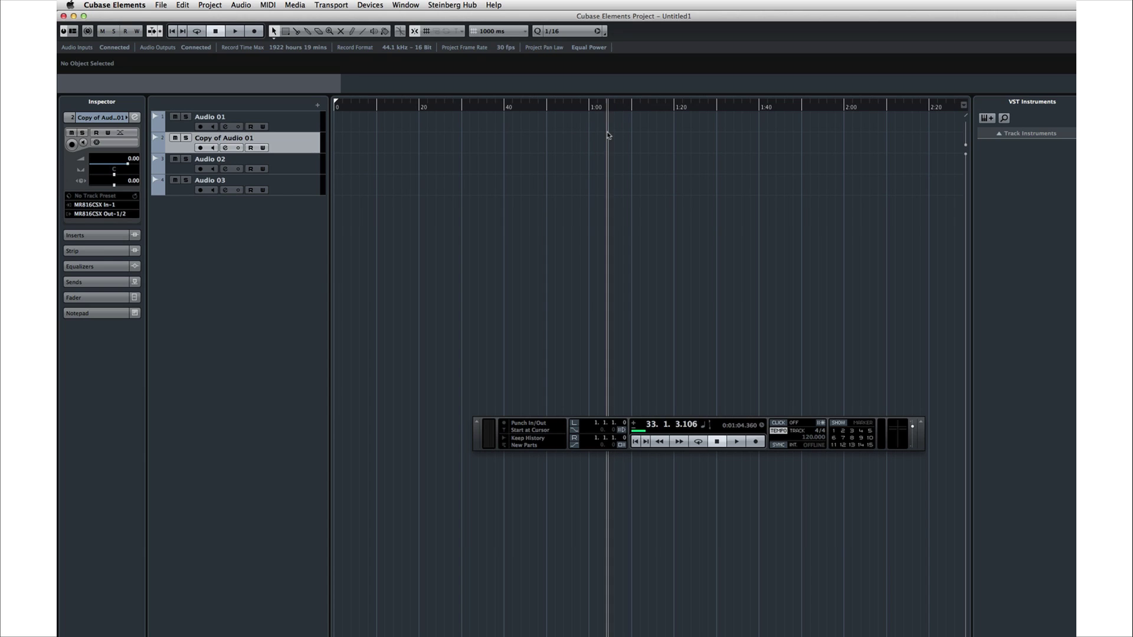
{"action": "left_click", "coordinate": [475, 106]}
{"action": "left_click", "coordinate": [649, 109]}
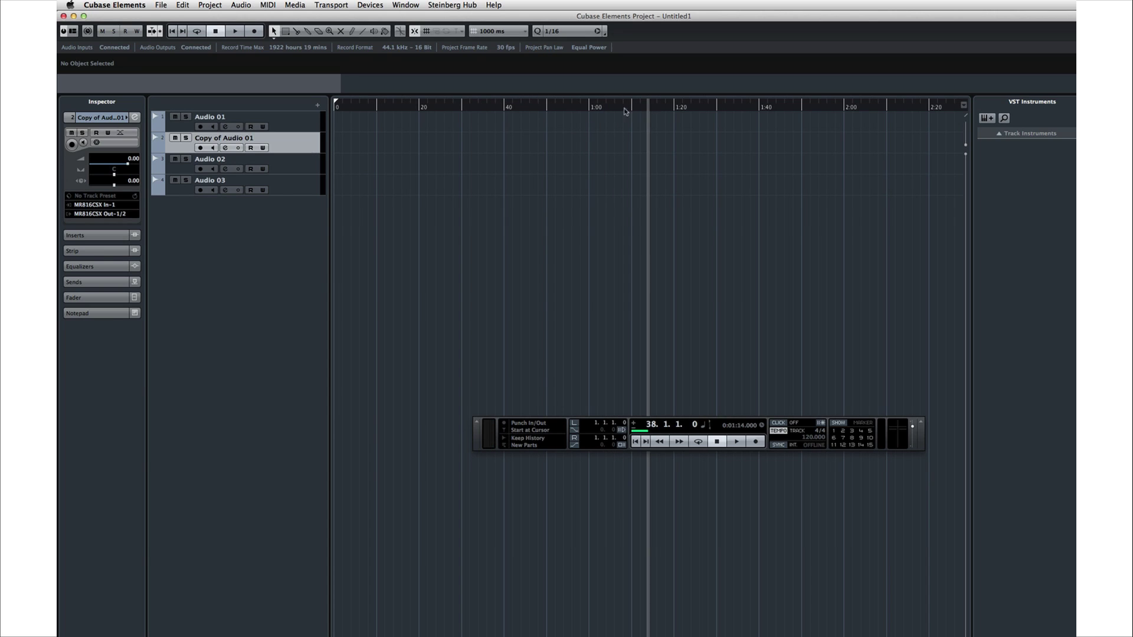
{"action": "left_click", "coordinate": [439, 109]}
Zoom the timeline around 25 seconds and switch the ruler back to Bars+Beats.
{"action": "mouse_move", "coordinate": [441, 108]}
{"action": "left_mouse_down"}
{"action": "mouse_move", "coordinate": [434, 135]}
{"action": "mouse_move", "coordinate": [432, 104]}
{"action": "left_mouse_up"}
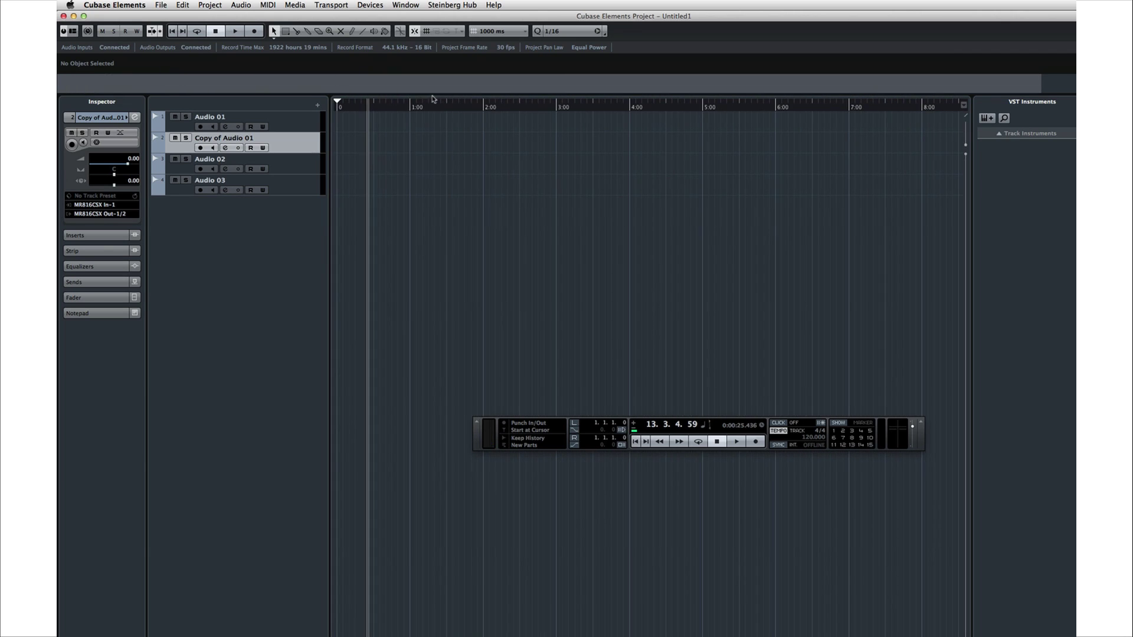
{"action": "right_click", "coordinate": [398, 109]}
{"action": "left_click", "coordinate": [404, 111]}
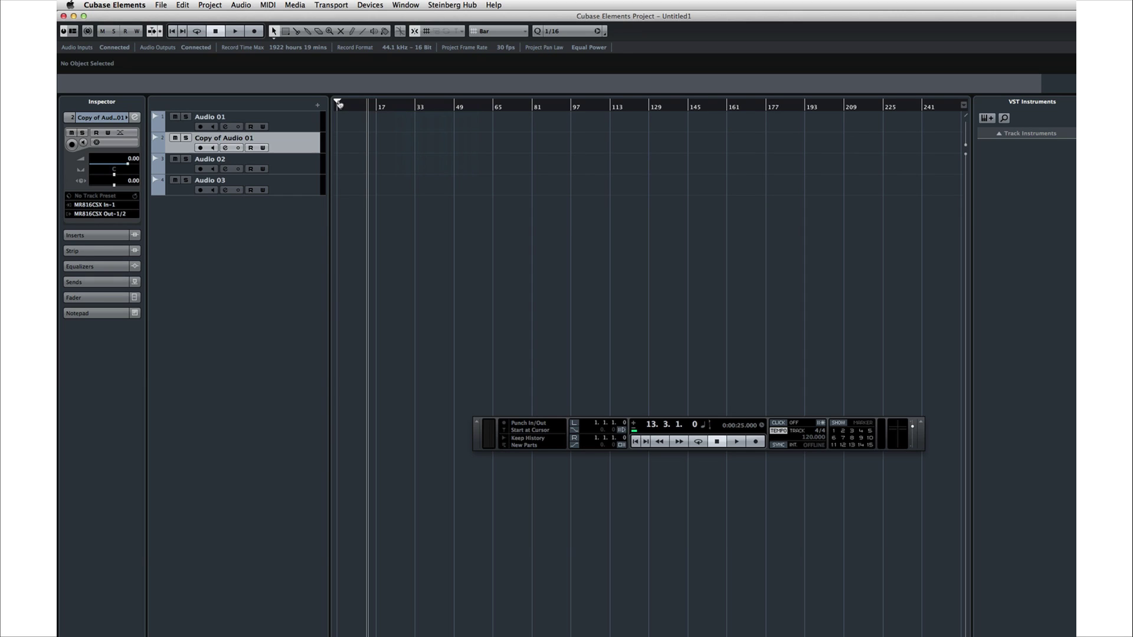
Reposition the locators so L sits at bar 2 and R at bar 99, then collapse the track settings section.
{"action": "left_click_drag", "start_coordinate": [346, 103], "coordinate": [655, 104]}
{"action": "left_click_drag", "start_coordinate": [340, 104], "coordinate": [438, 108]}
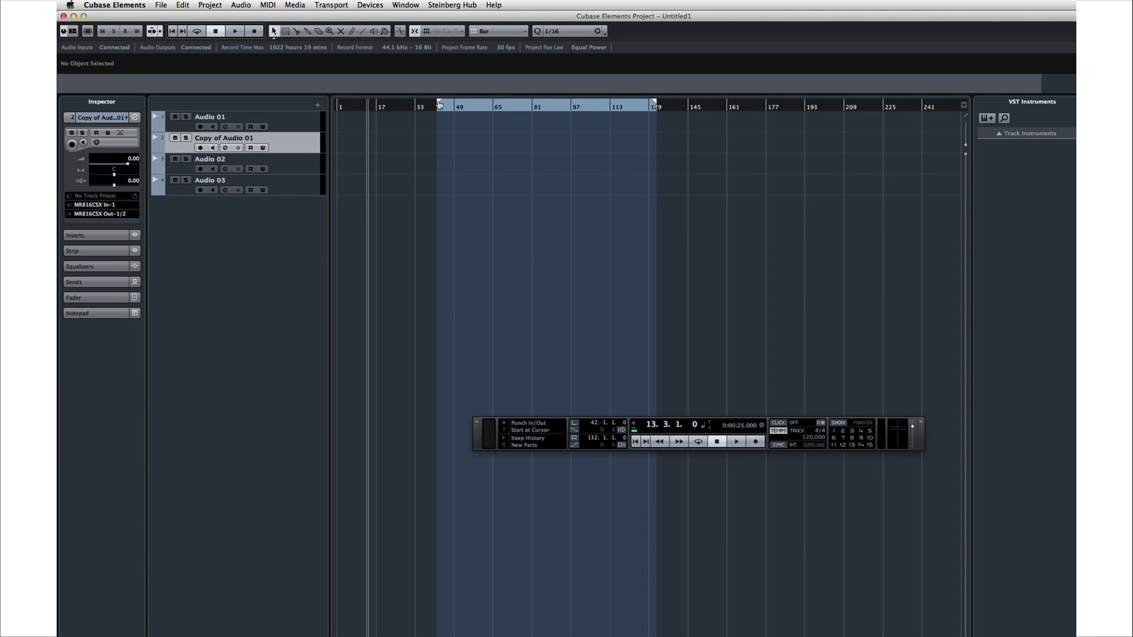
{"action": "left_click_drag", "start_coordinate": [650, 104], "coordinate": [575, 103]}
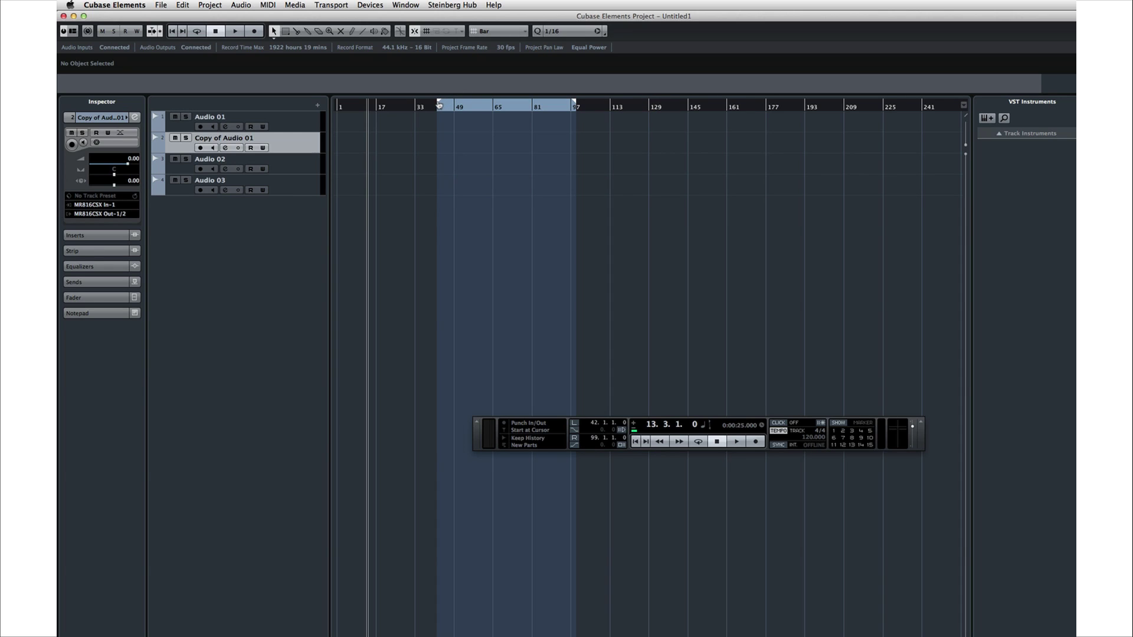
{"action": "left_click_drag", "start_coordinate": [438, 102], "coordinate": [352, 105]}
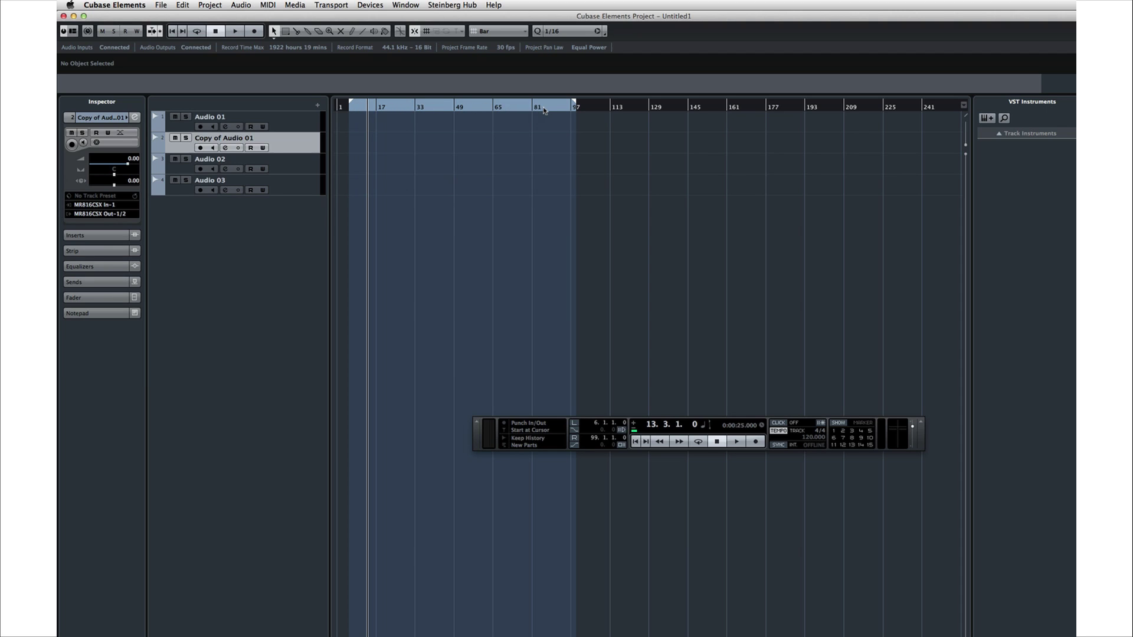
{"action": "left_click_drag", "start_coordinate": [353, 105], "coordinate": [757, 115]}
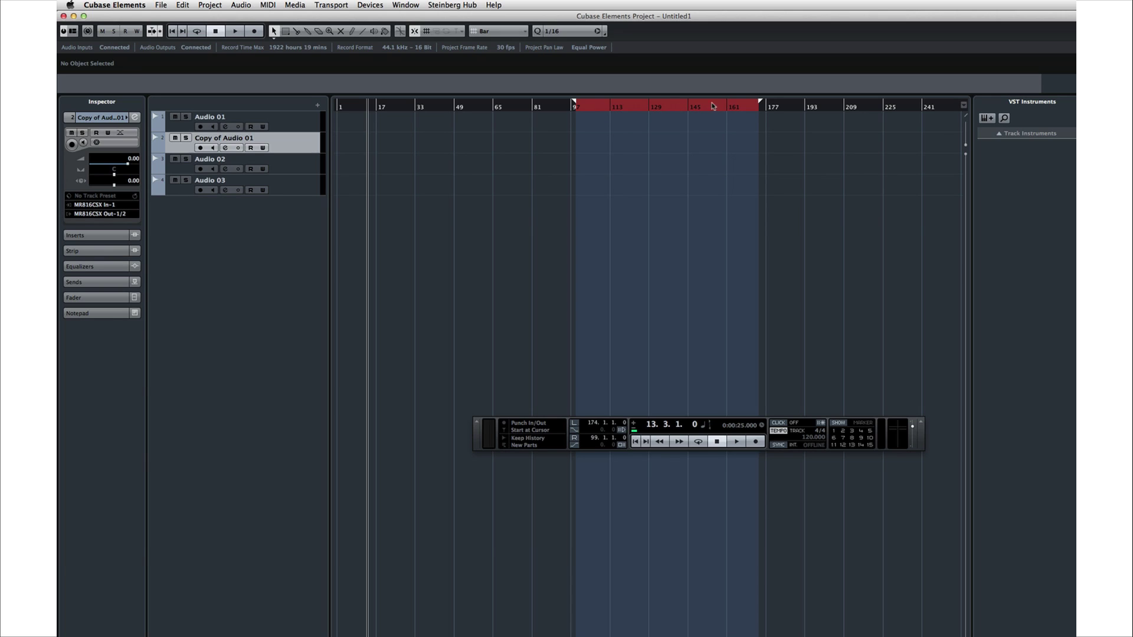
{"action": "left_click_drag", "start_coordinate": [761, 103], "coordinate": [342, 117]}
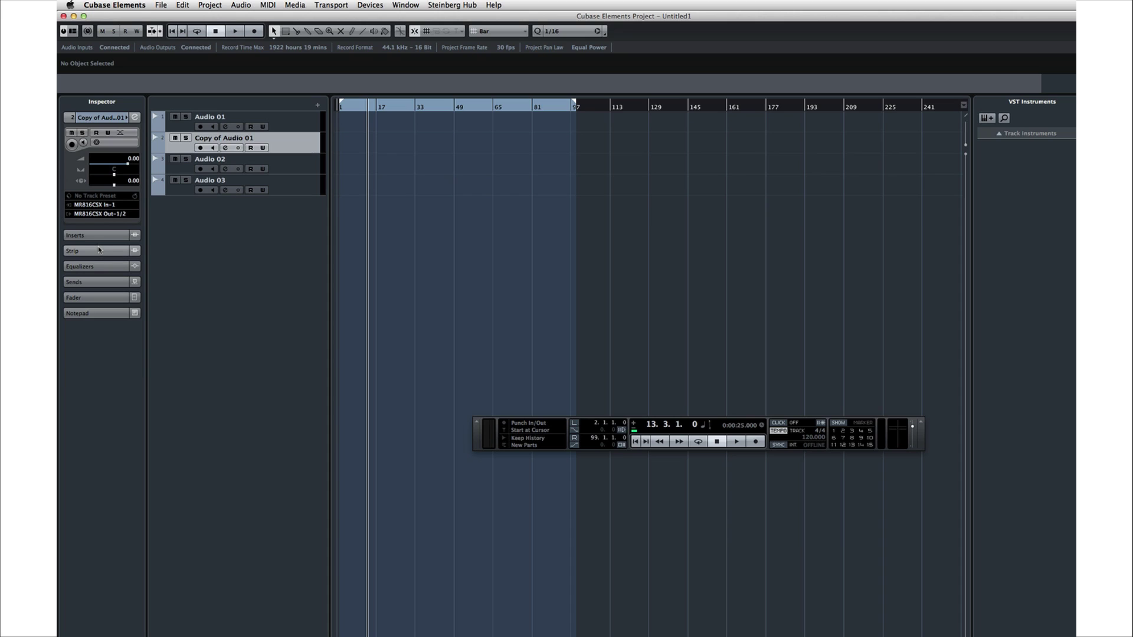
{"action": "left_click", "coordinate": [101, 118]}
{"action": "left_click", "coordinate": [99, 133]}
{"action": "left_click", "coordinate": [99, 134]}
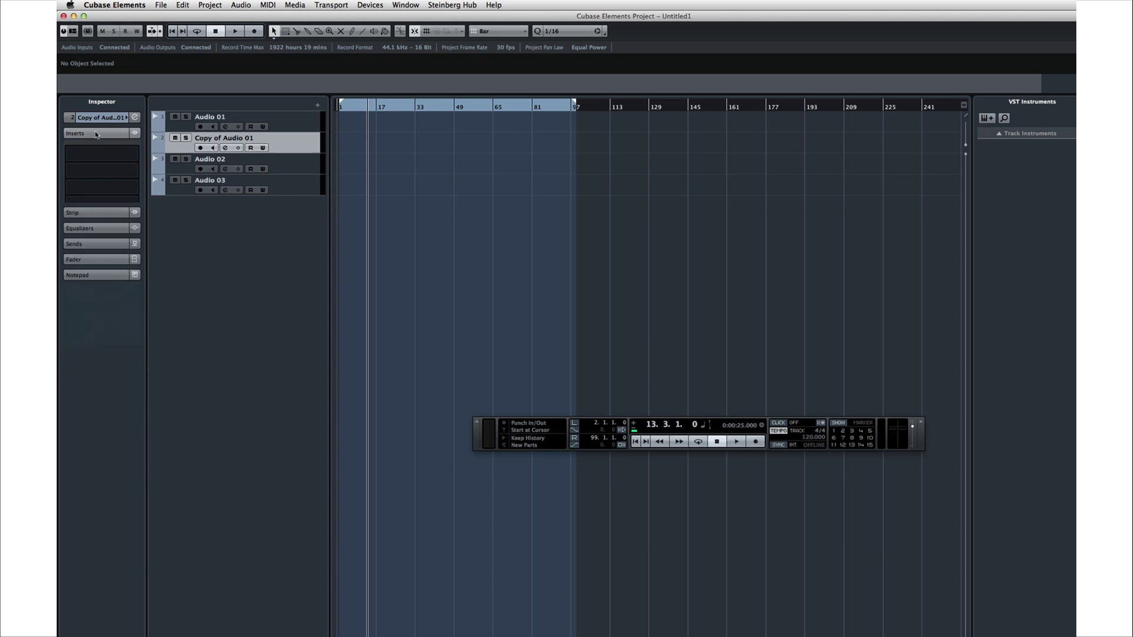
{"action": "left_click", "coordinate": [88, 149]}
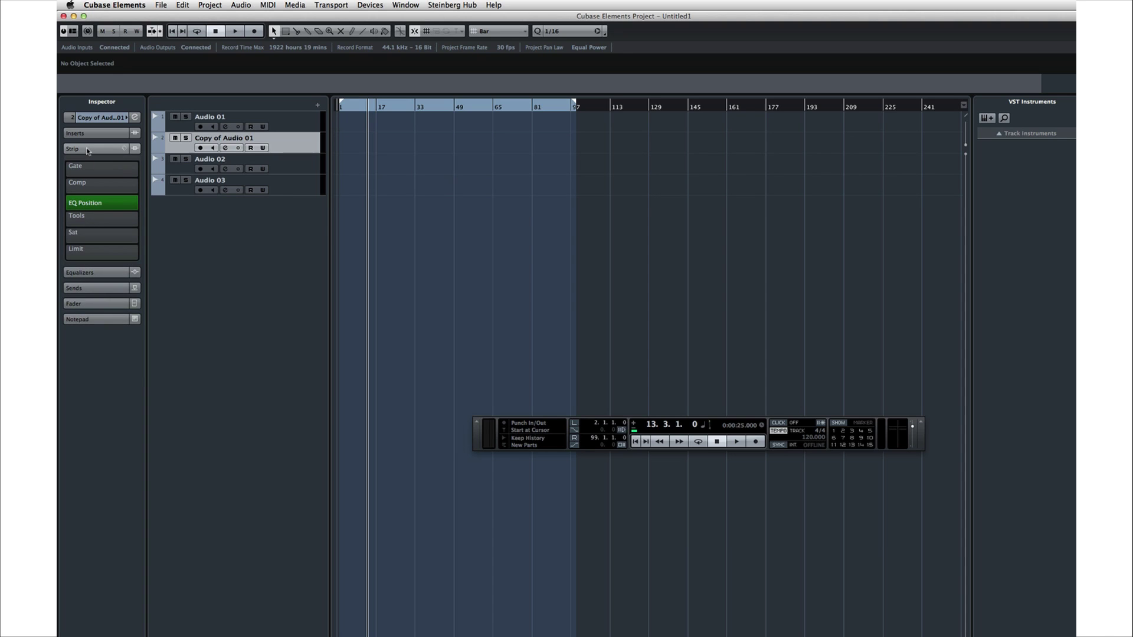
{"action": "left_click", "coordinate": [95, 273]}
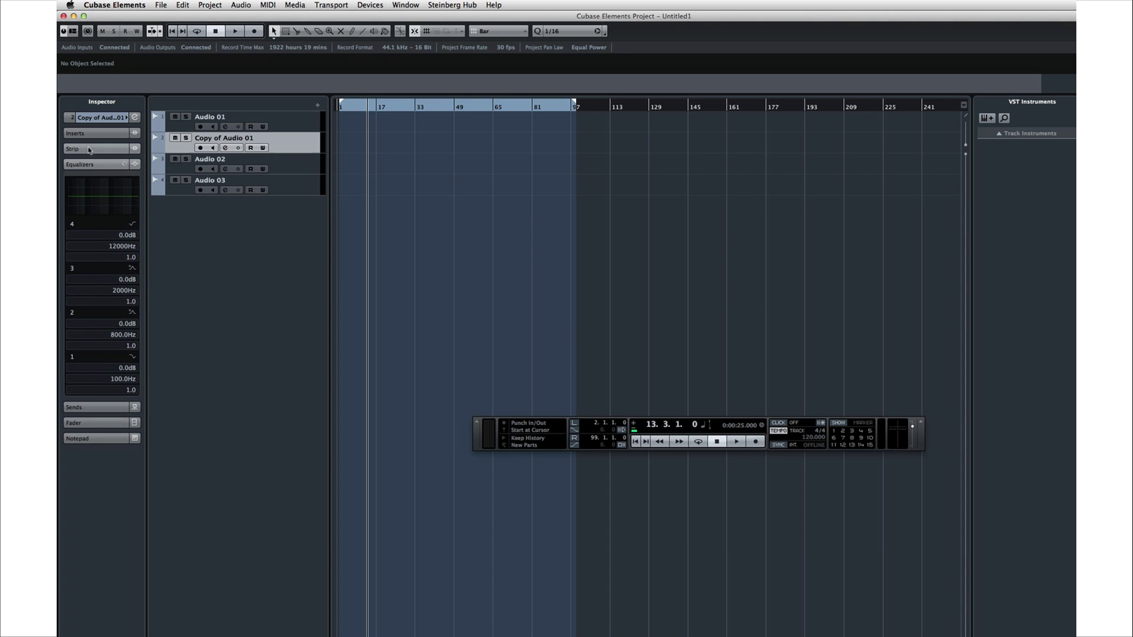
{"action": "left_click", "coordinate": [98, 164]}
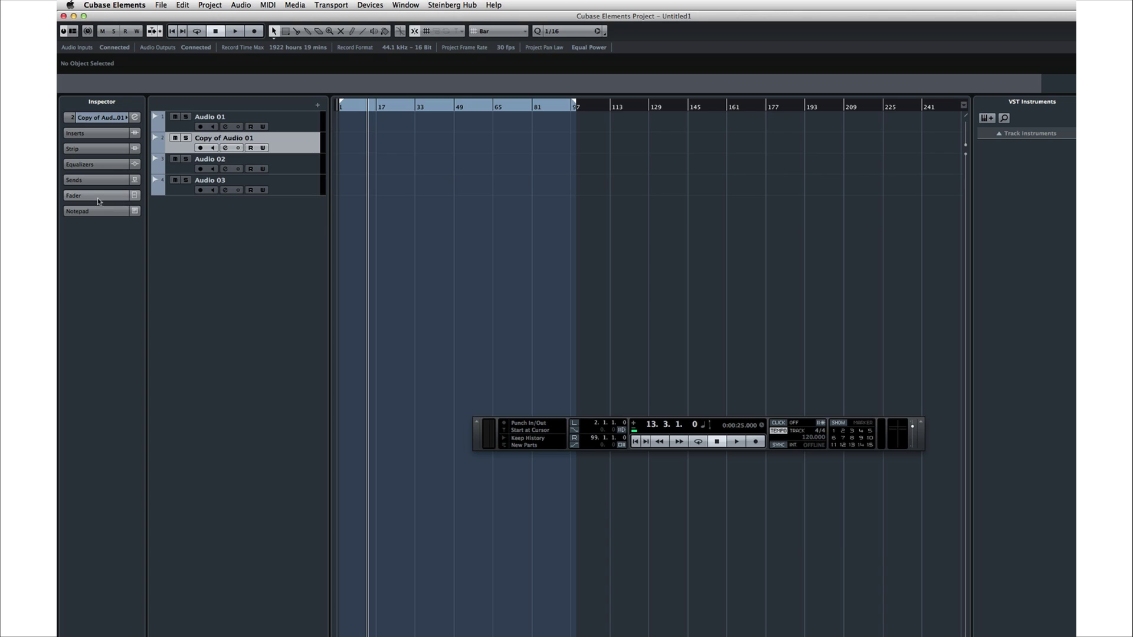
{"action": "left_click", "coordinate": [98, 195]}
{"action": "left_click", "coordinate": [99, 197]}
{"action": "left_click", "coordinate": [77, 118]}
{"action": "left_click", "coordinate": [72, 133]}
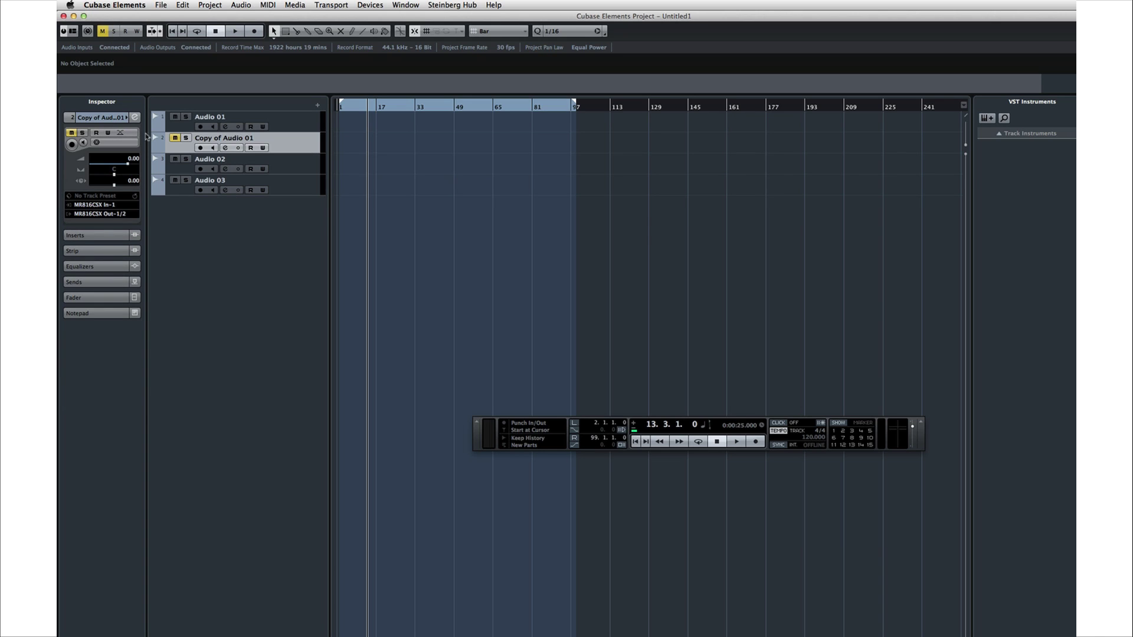
{"action": "left_click", "coordinate": [174, 138]}
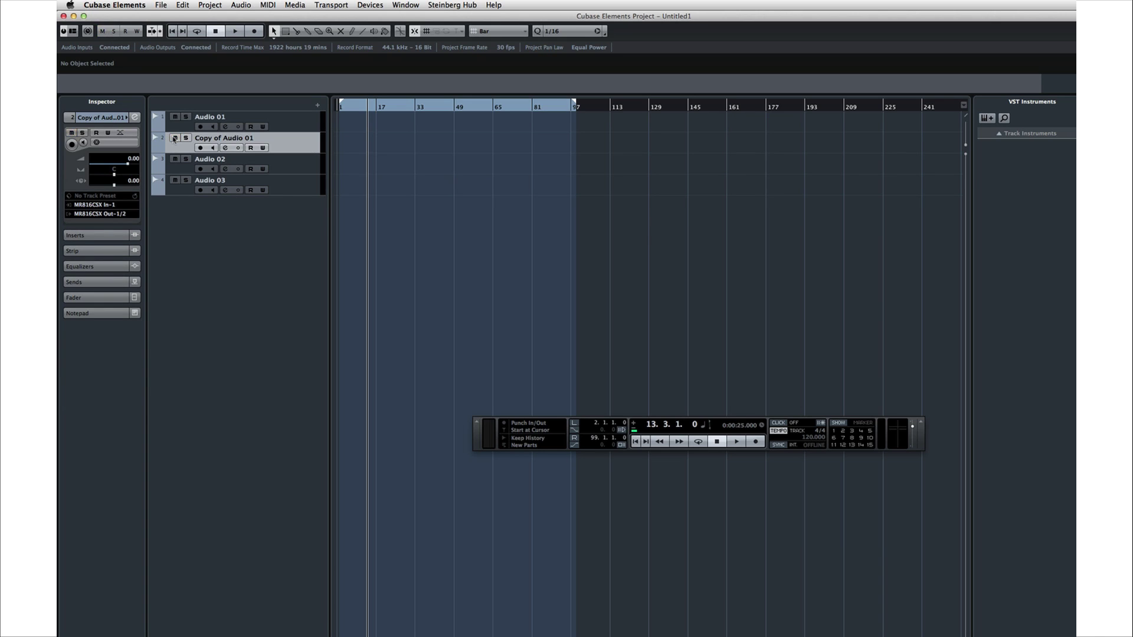
{"action": "left_click", "coordinate": [83, 133]}
{"action": "left_click", "coordinate": [82, 132]}
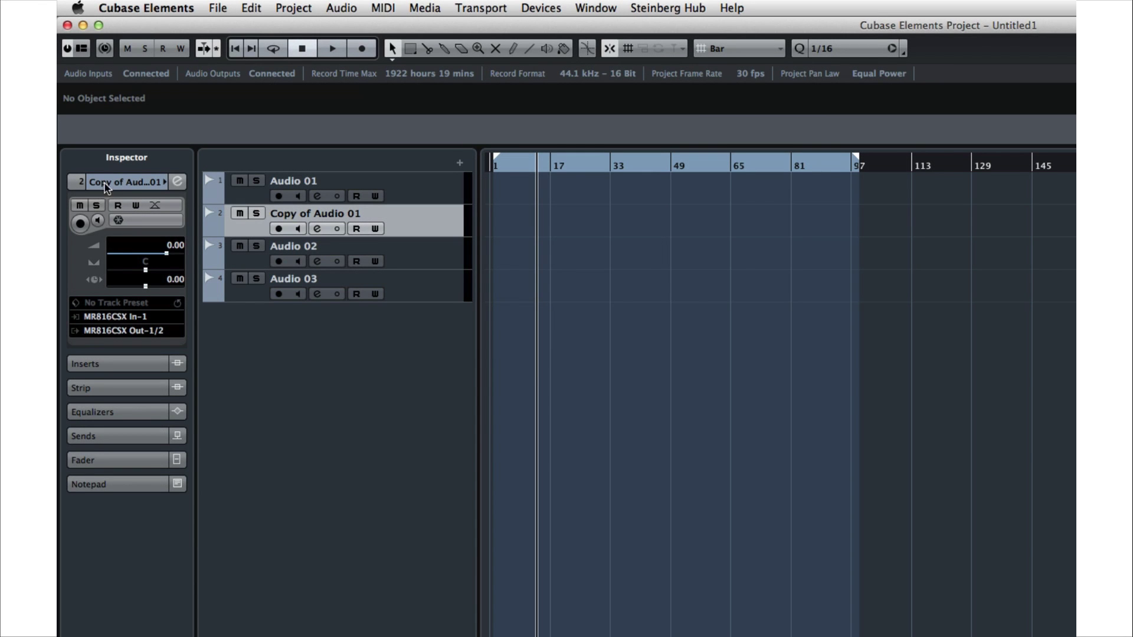
Arm then disarm recording on Copy of Audio 01 and lower its volume to -1.41.
{"action": "left_click", "coordinate": [82, 228]}
{"action": "left_click", "coordinate": [82, 227]}
{"action": "left_click_drag", "start_coordinate": [163, 255], "coordinate": [144, 270]}
Inspect the input and output bus lists, keeping routing at MR816CSX In-1 and Out-1/2.
{"action": "left_click", "coordinate": [157, 319]}
{"action": "left_click", "coordinate": [158, 318]}
{"action": "left_click", "coordinate": [153, 333]}
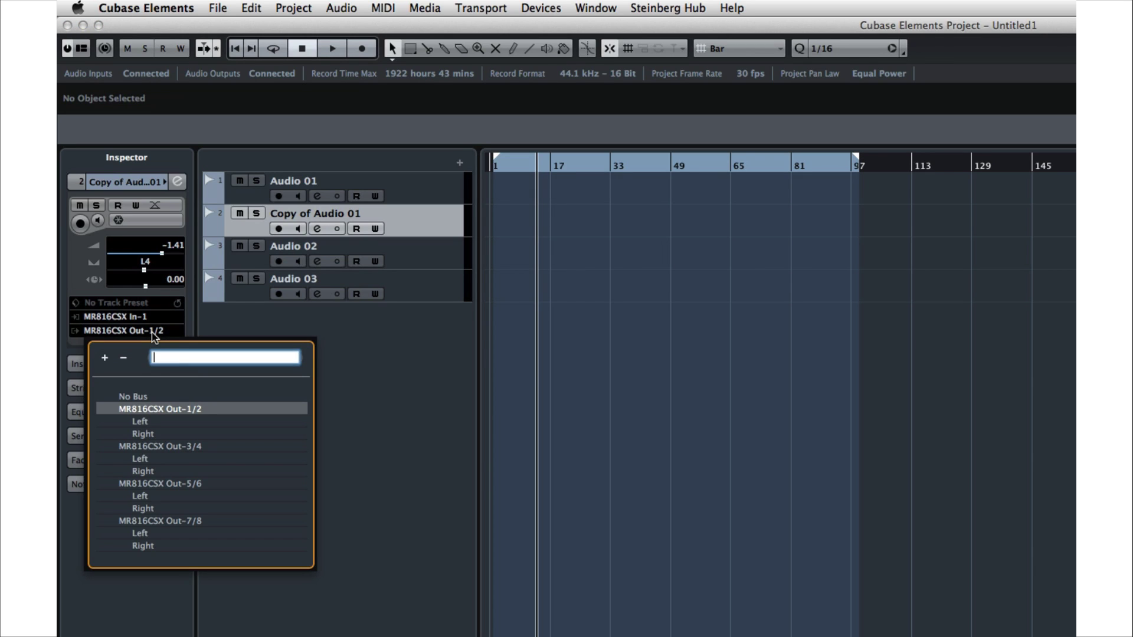
{"action": "left_click", "coordinate": [164, 325]}
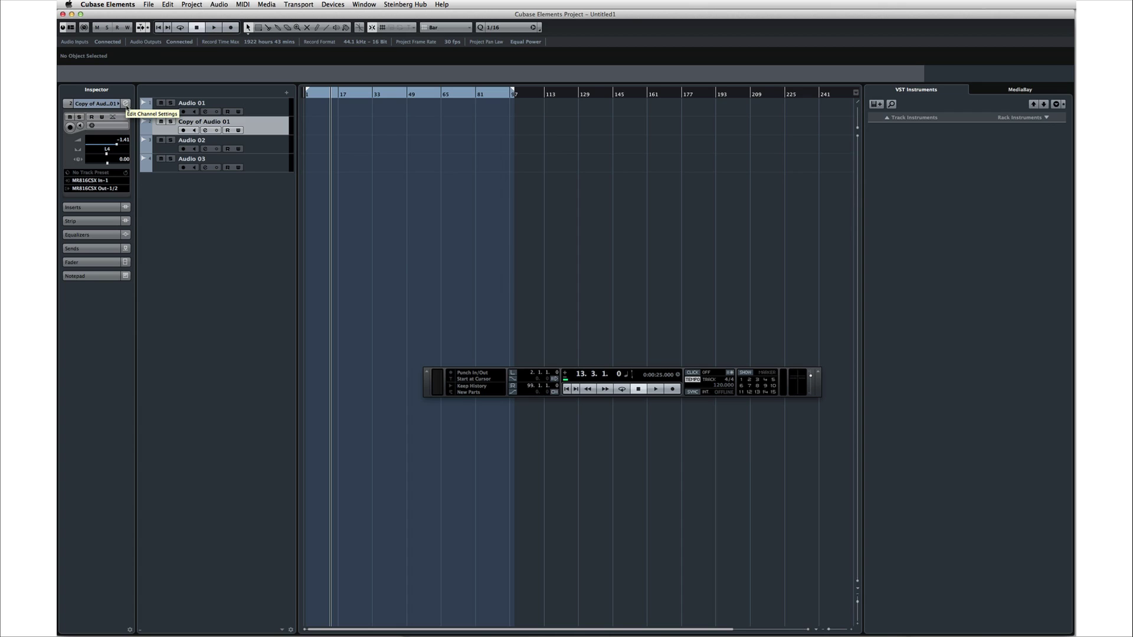
{"action": "left_click", "coordinate": [125, 103]}
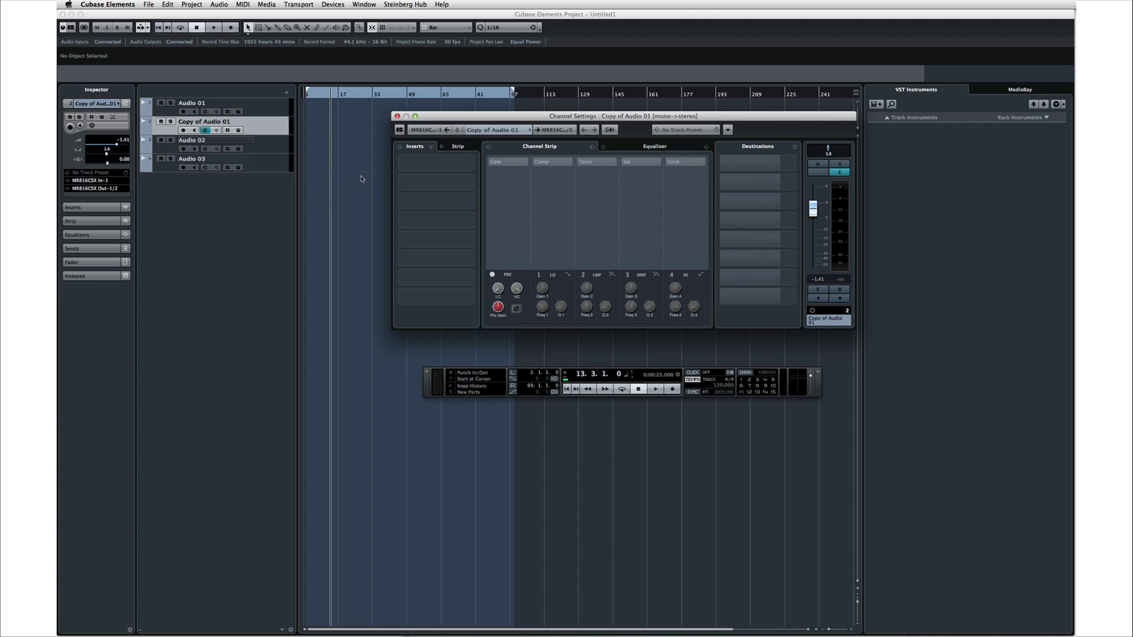
{"action": "left_click", "coordinate": [397, 116]}
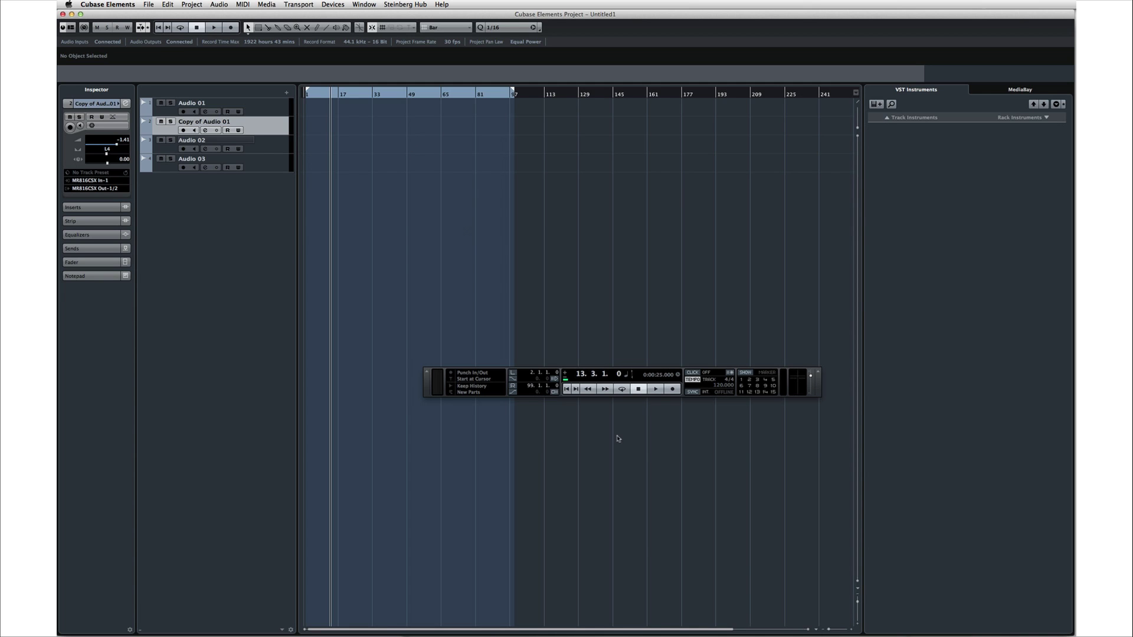
Shrink the project window, apply Zoom Tracks 1 Row, then drag track rows much taller.
{"action": "left_click_drag", "start_coordinate": [704, 629], "coordinate": [728, 630]}
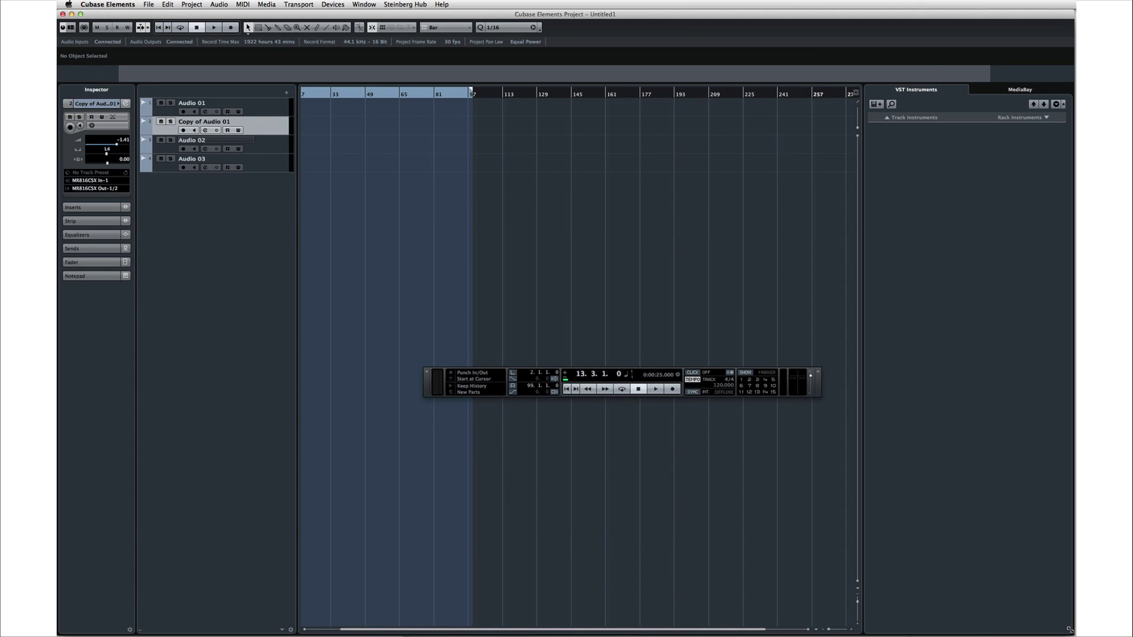
{"action": "left_click_drag", "start_coordinate": [1070, 630], "coordinate": [810, 550]}
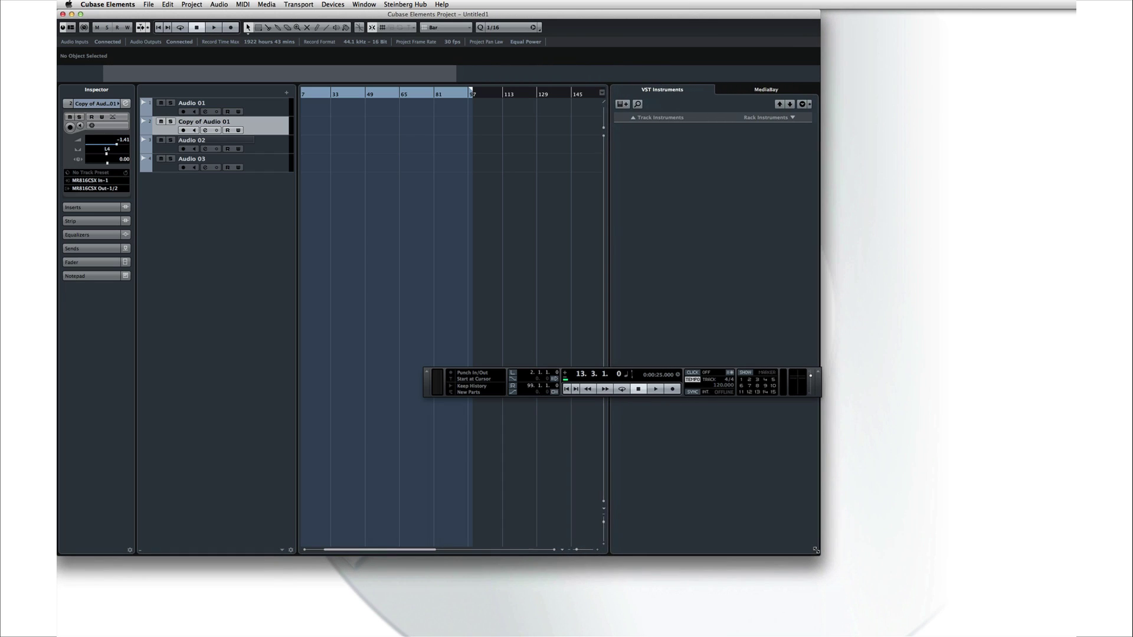
{"action": "left_click", "coordinate": [603, 509]}
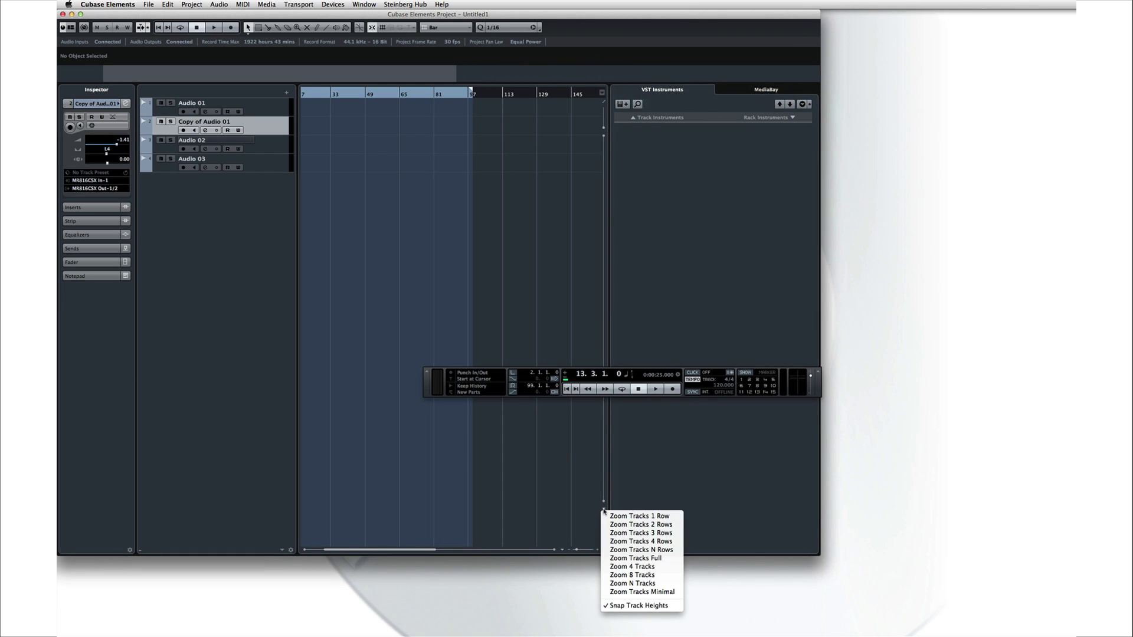
{"action": "left_click", "coordinate": [605, 517]}
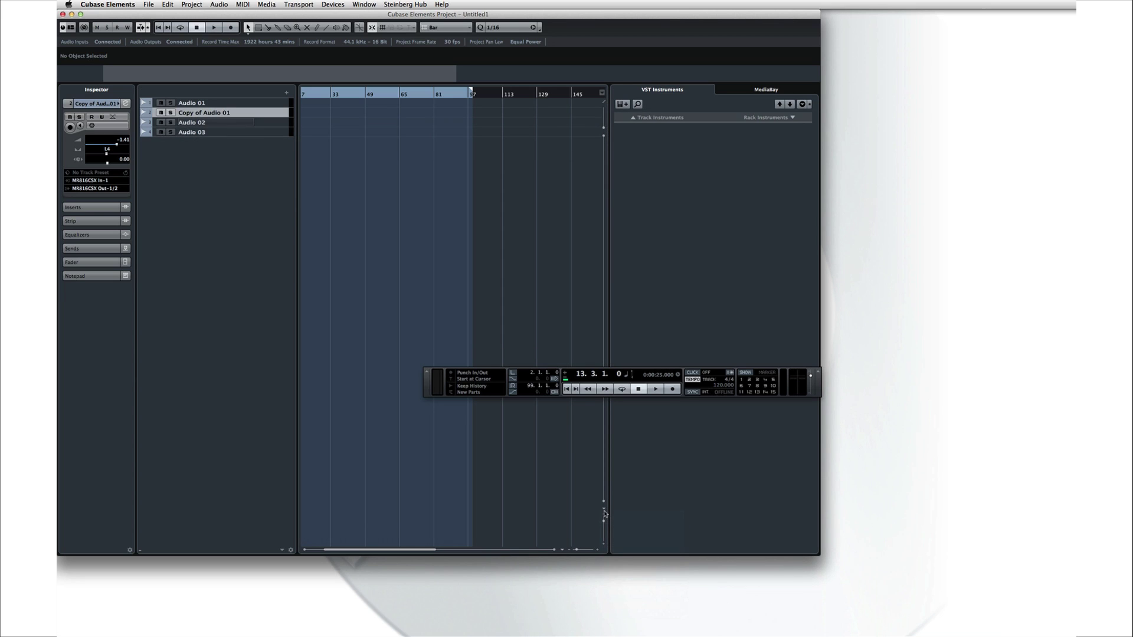
{"action": "left_click_drag", "start_coordinate": [603, 528], "coordinate": [578, 551]}
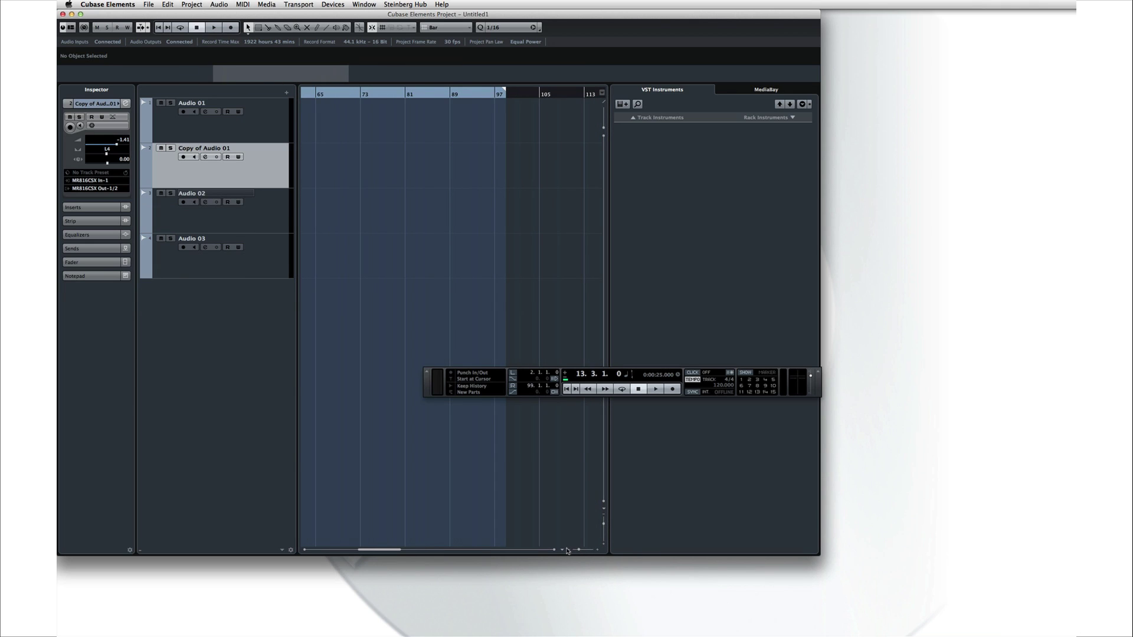